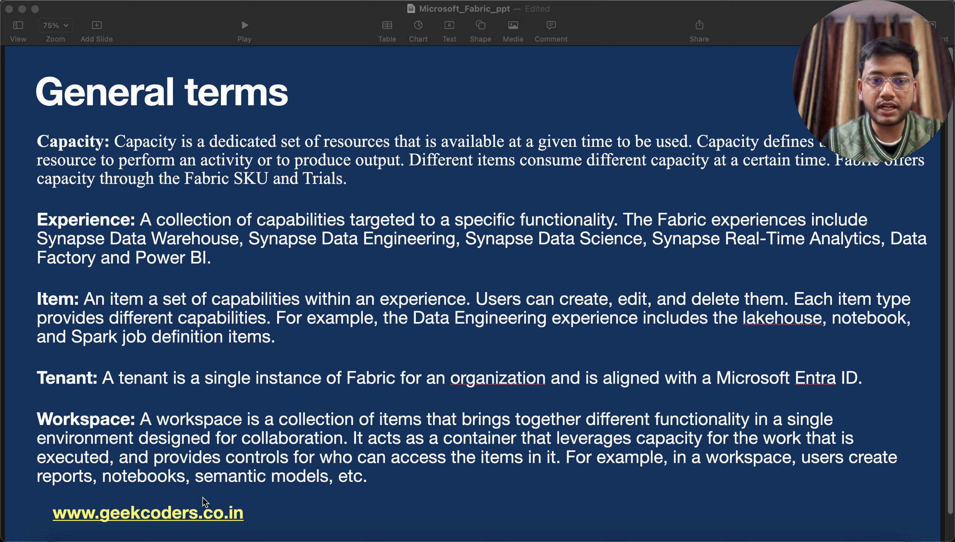
Step: Switch from Keynote to Safari, where the blank Miro whiteboard is open
click(237, 538)
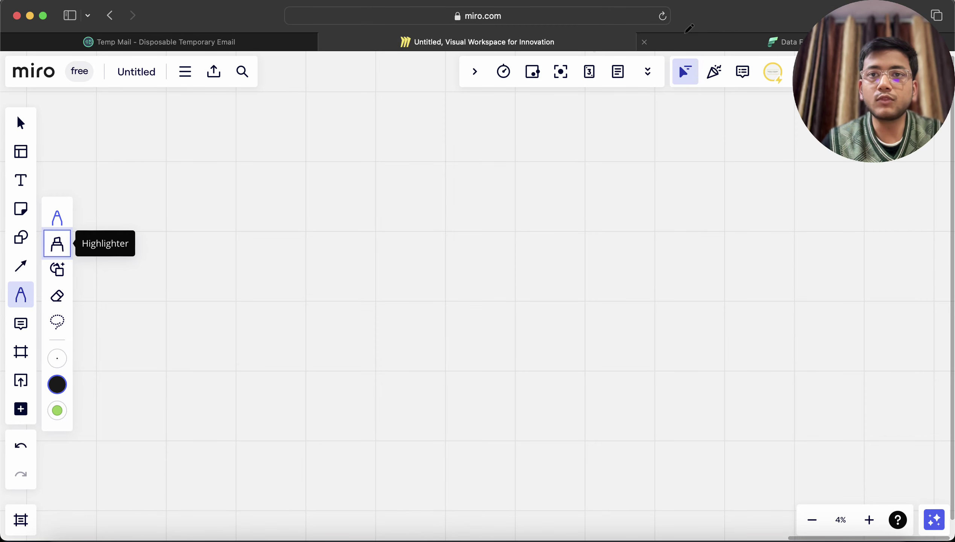
Step: In Fabric, remove pipeline1 from open items, open GeekCoders, and view the workspace list
click(716, 47)
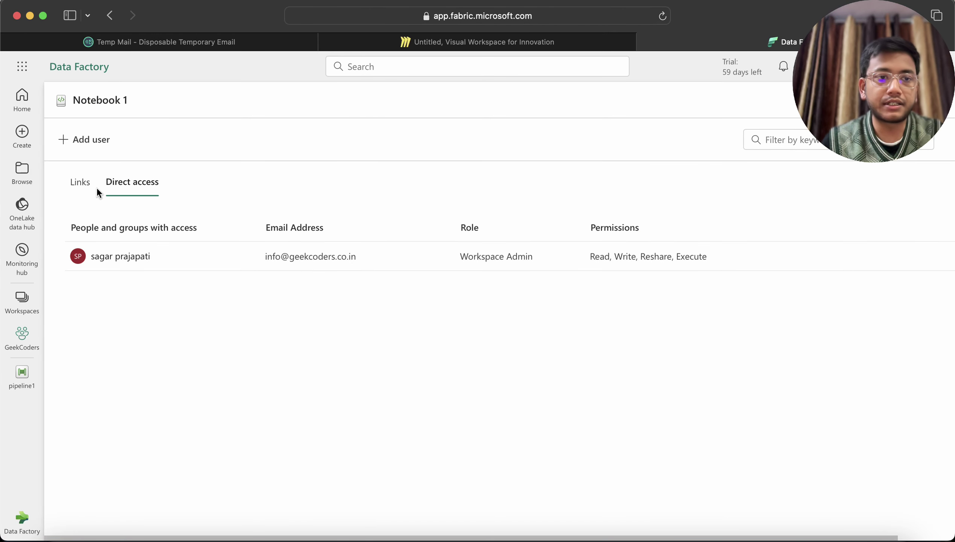
click(39, 367)
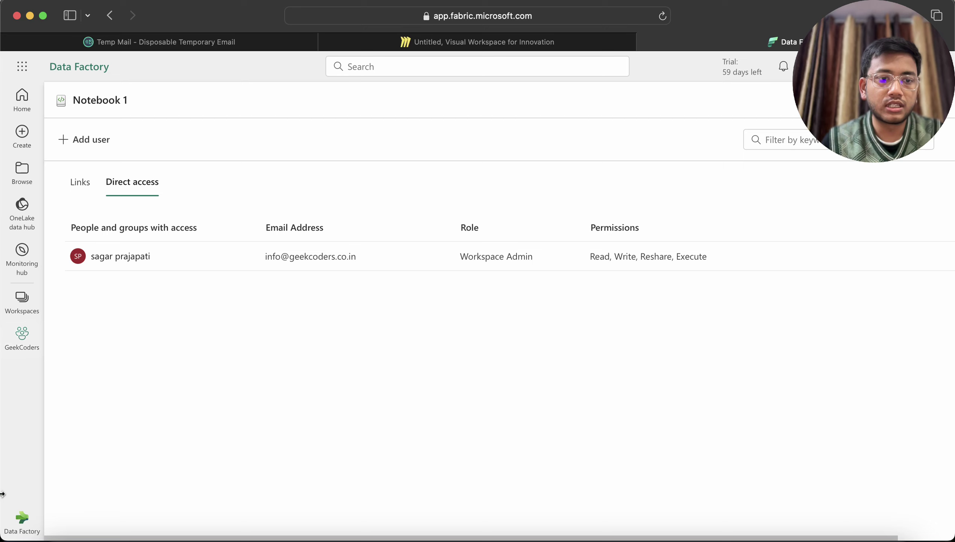
click(22, 335)
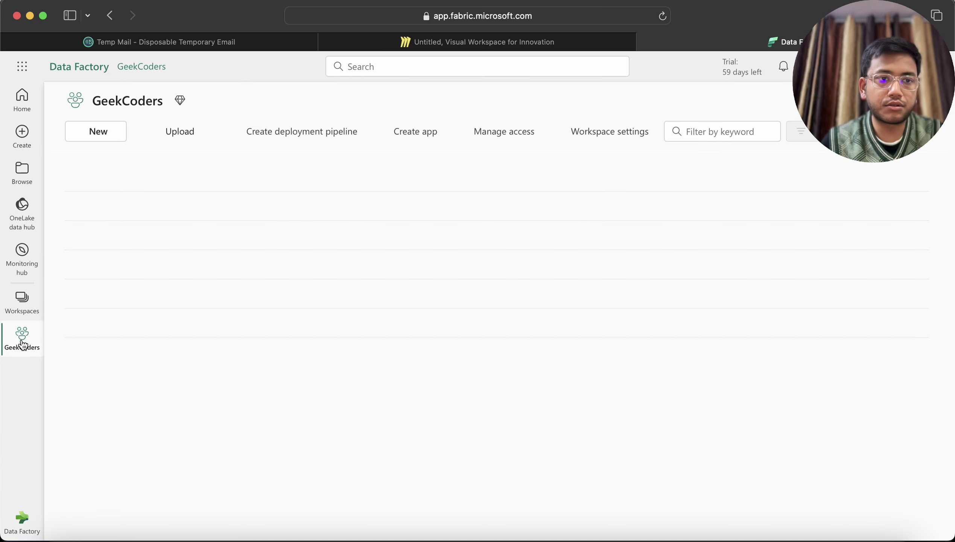
click(23, 305)
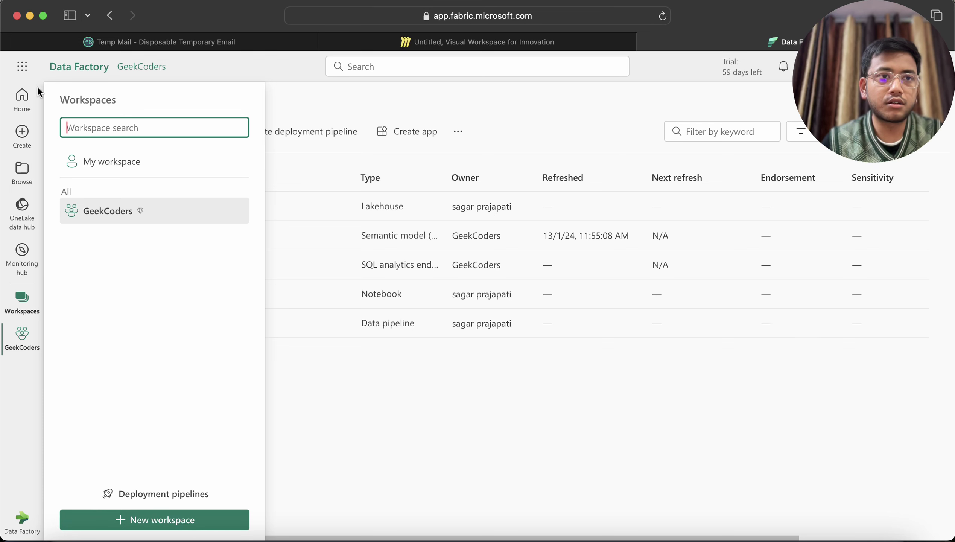
click(15, 111)
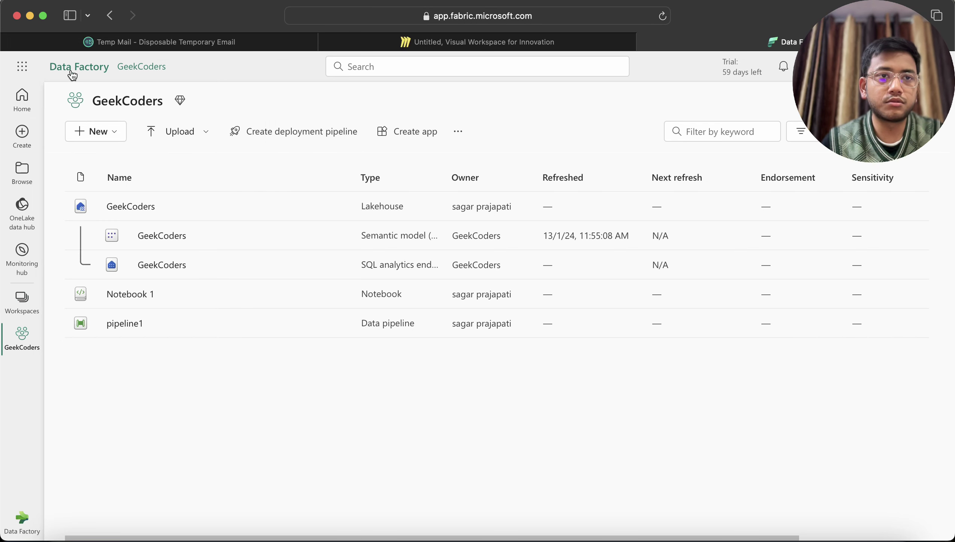
Step: Show the Fabric home page and experience switcher, then return to the Keynote slides
click(21, 68)
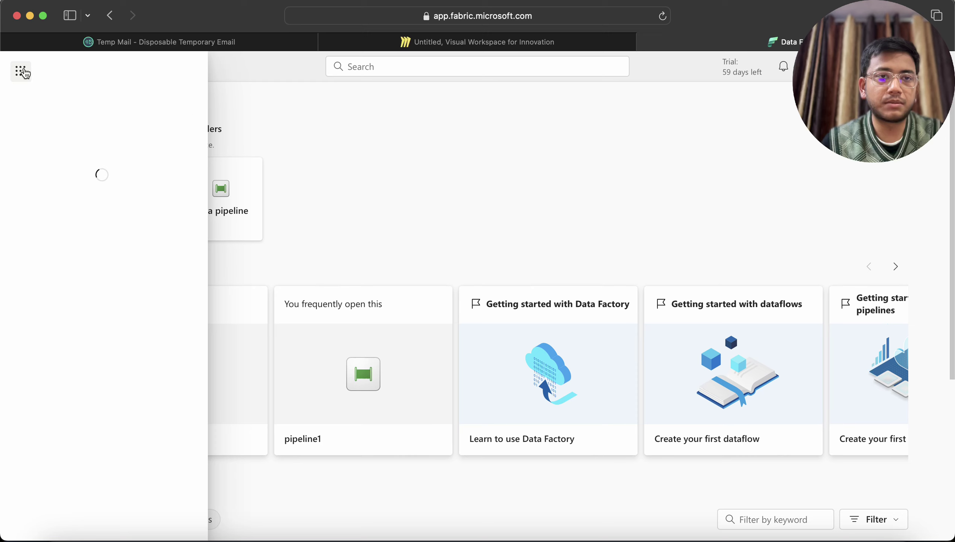
click(305, 121)
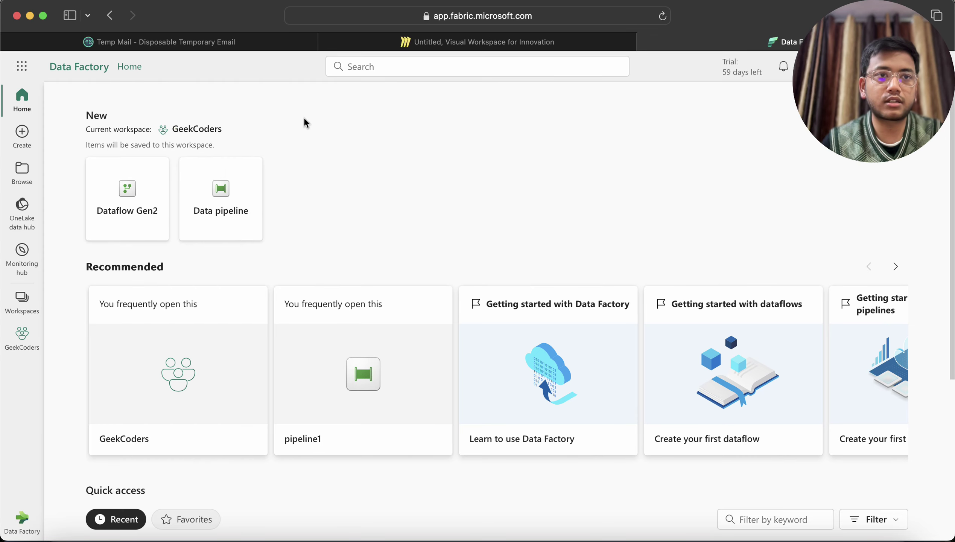
click(23, 525)
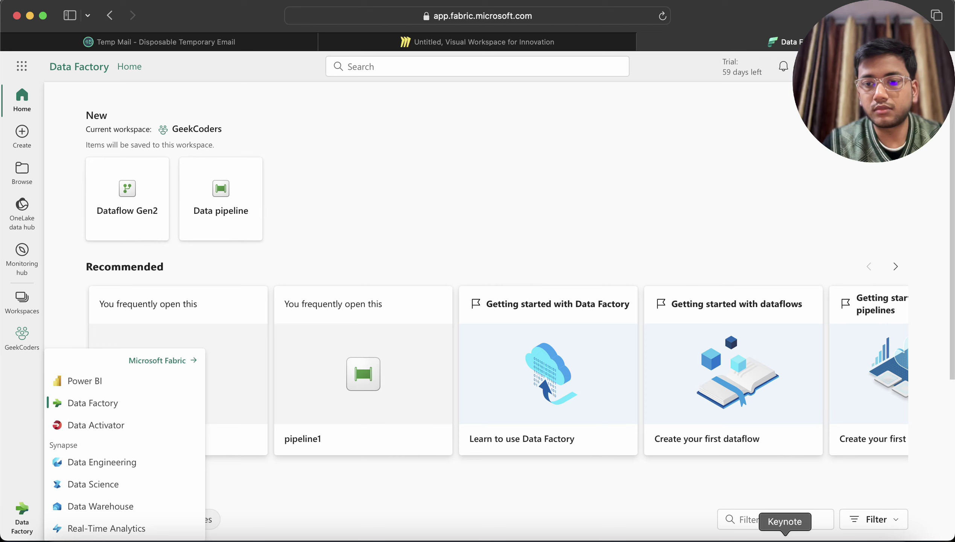
click(785, 539)
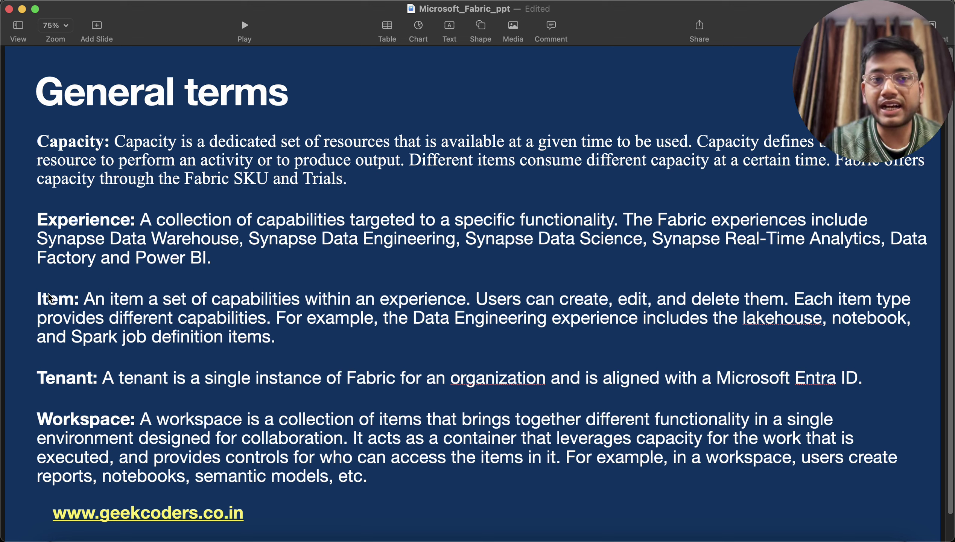
Step: Highlight Item, Experience and the phrase 'different capabilities' on the General terms slide
double_click(52, 305)
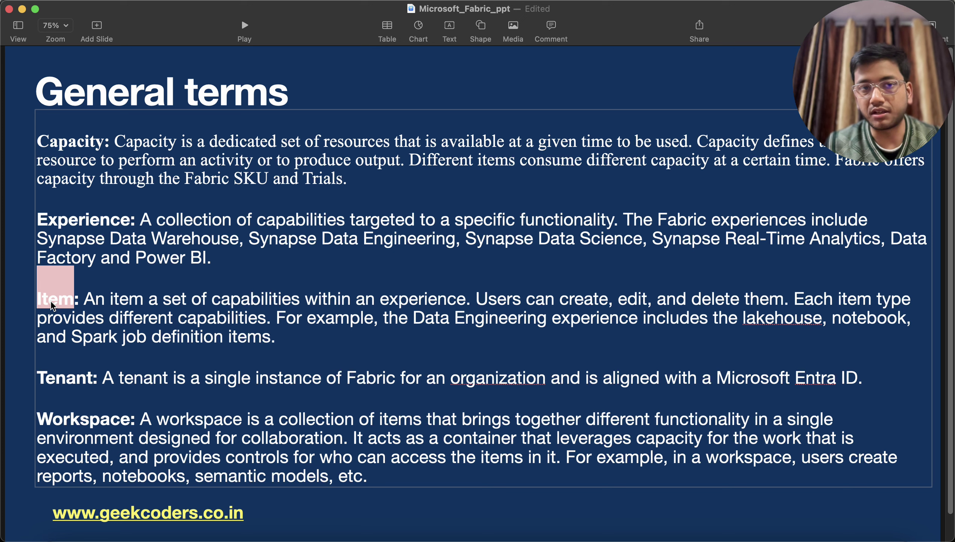
double_click(76, 219)
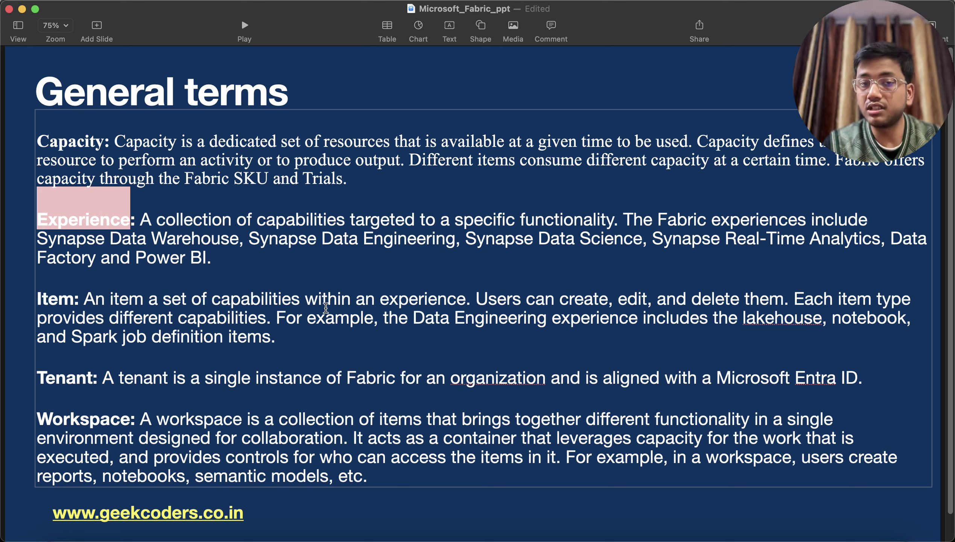
click(404, 301)
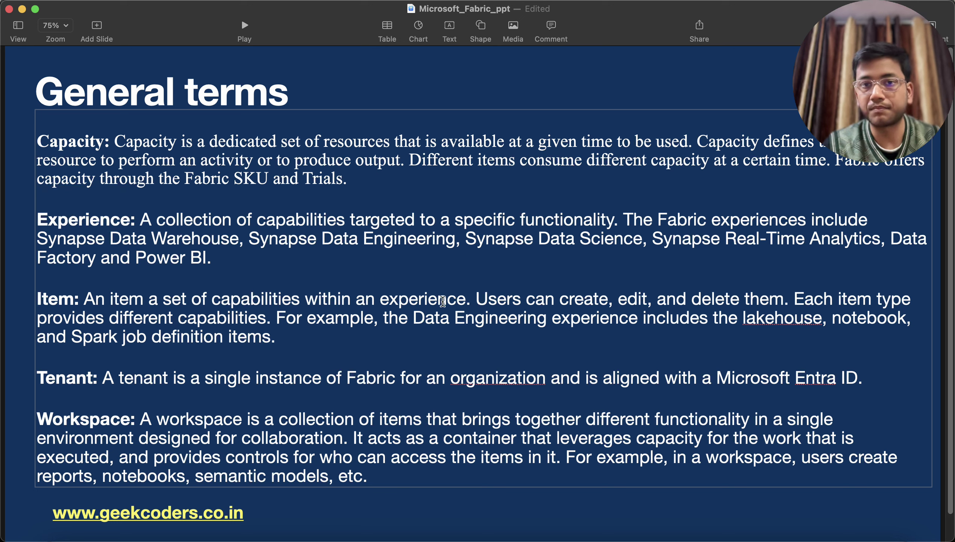
click(482, 300)
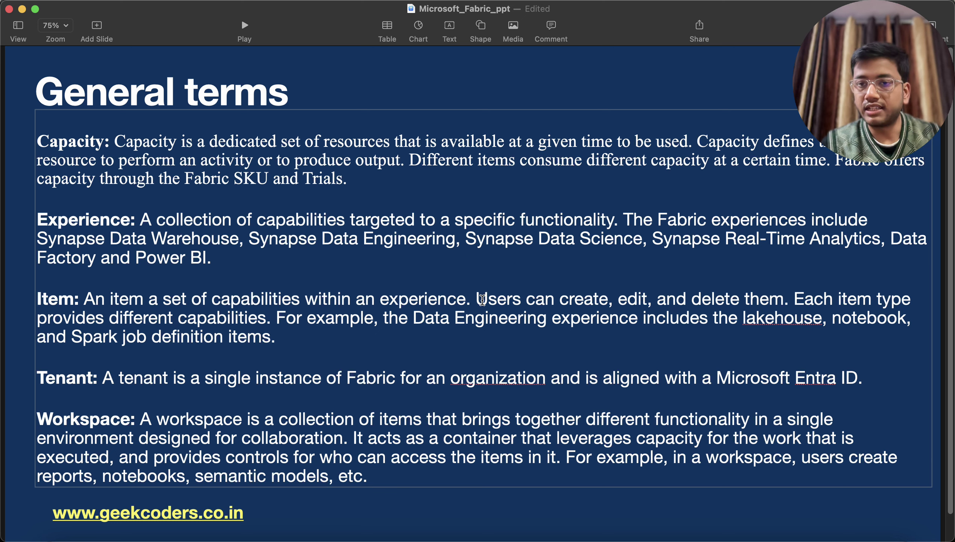
drag(114, 318, 252, 320)
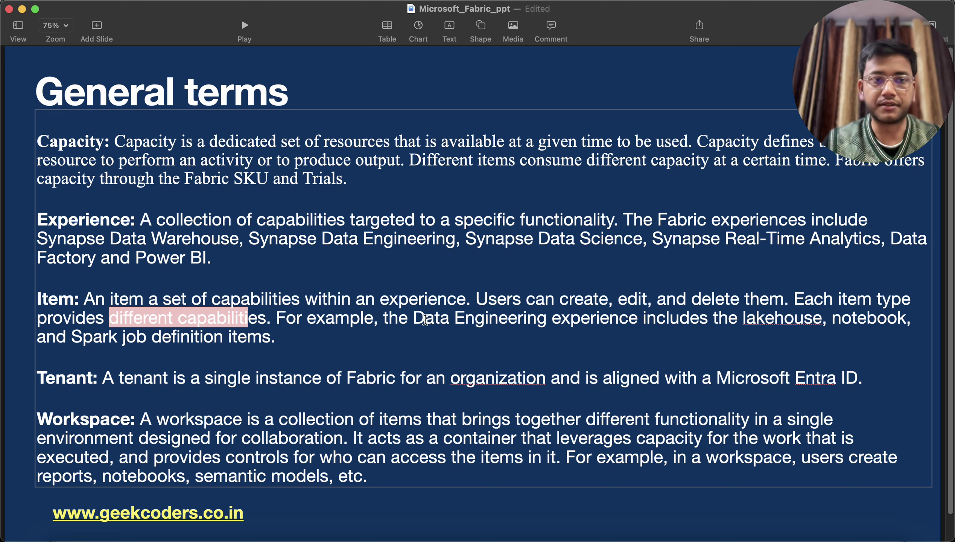
Step: Highlight Tenant and Workspace, then go back to the Miro board tab
double_click(63, 384)
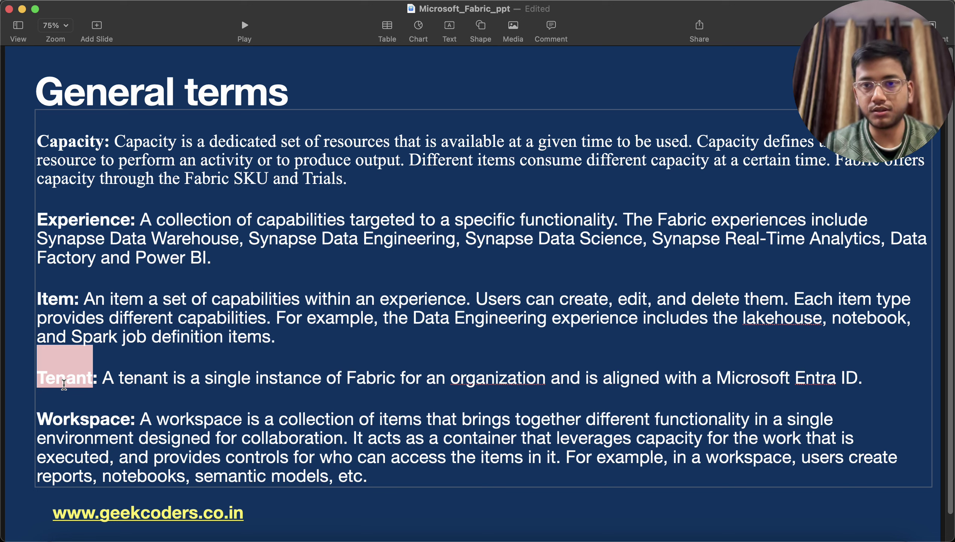
double_click(84, 421)
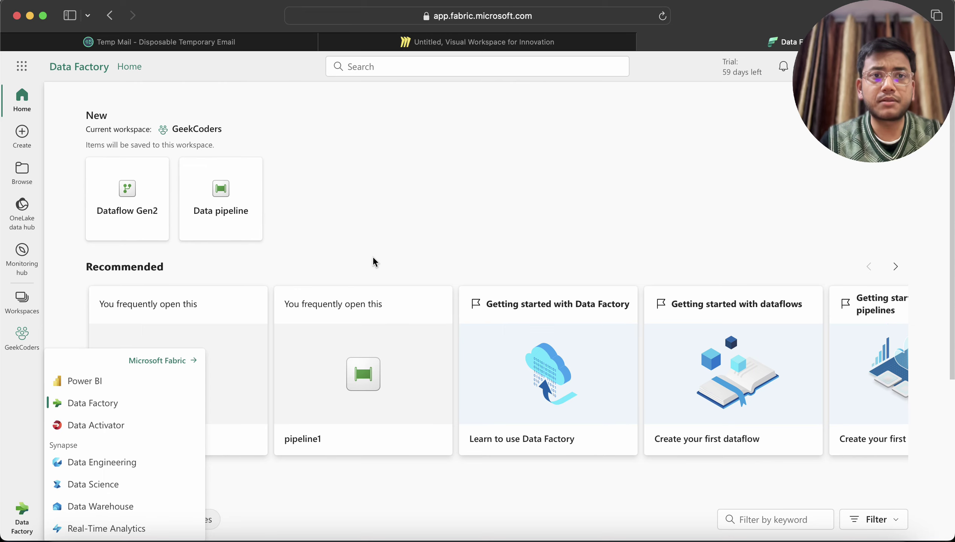
click(396, 43)
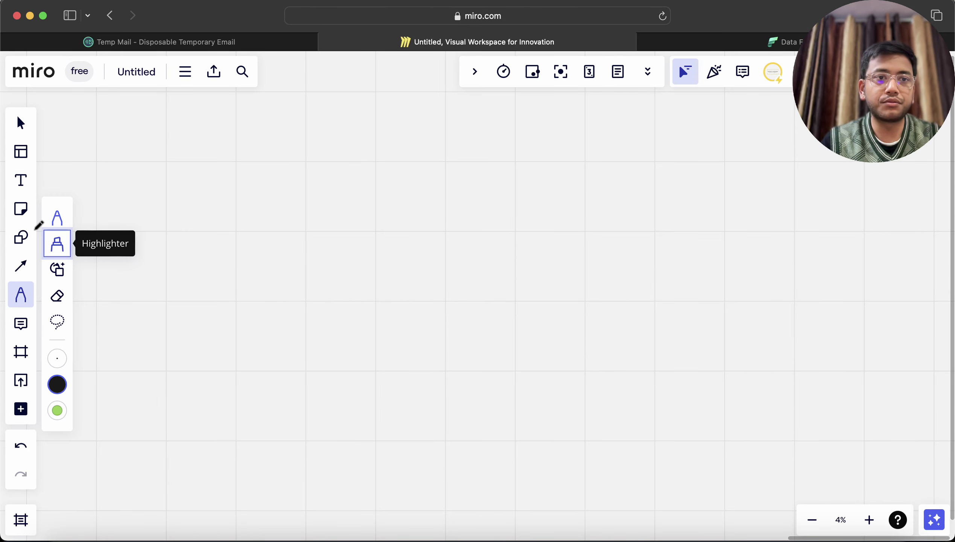
Step: Handwrite 'Tenant' with the Pen tool and underline it
click(56, 220)
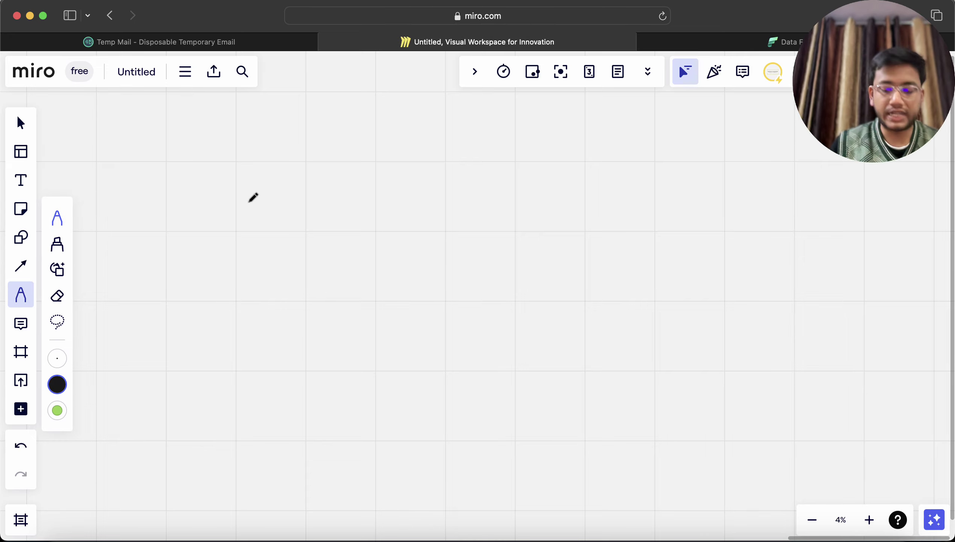
mouse_move(365, 122)
mouse_down()
mouse_move(390, 118)
mouse_move(382, 145)
mouse_move(390, 134)
mouse_move(412, 147)
mouse_move(415, 139)
mouse_move(435, 143)
mouse_move(456, 123)
mouse_up()
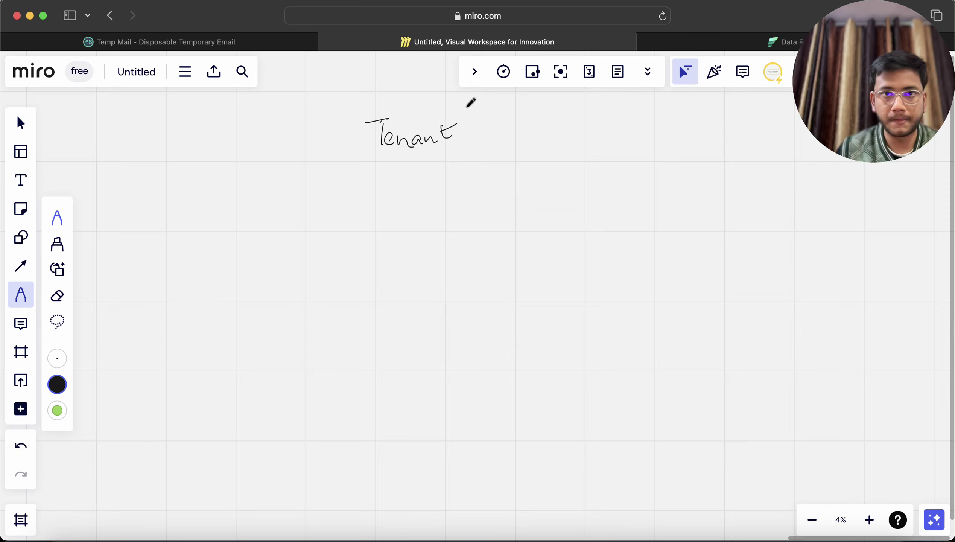
drag(360, 154, 492, 159)
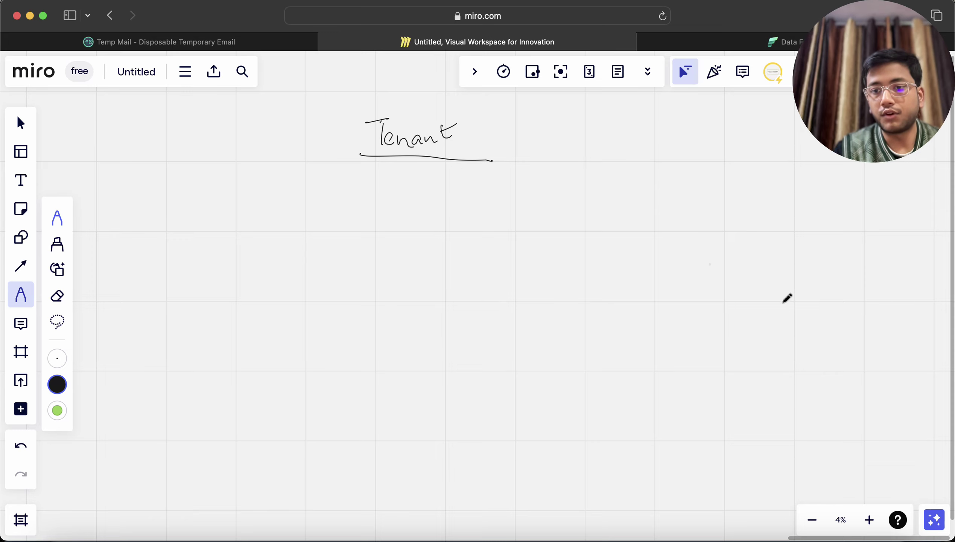
Step: Draw a line down from Tenant to an underlined, handwritten 'Fabric Enabled'
mouse_move(868, 521)
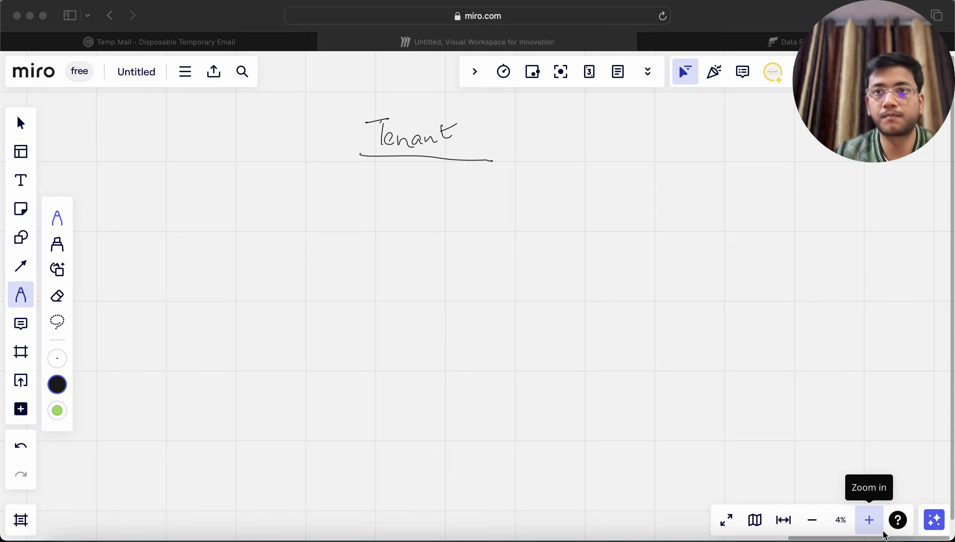
click(404, 165)
mouse_move(412, 162)
mouse_down()
mouse_move(411, 179)
mouse_move(377, 206)
mouse_move(386, 188)
mouse_up()
mouse_move(378, 197)
mouse_down()
mouse_move(435, 184)
mouse_move(444, 195)
mouse_up()
mouse_move(371, 216)
mouse_down()
mouse_move(474, 198)
mouse_move(474, 185)
mouse_move(482, 198)
mouse_move(508, 185)
mouse_move(513, 194)
mouse_move(516, 177)
mouse_move(527, 191)
mouse_move(551, 197)
mouse_up()
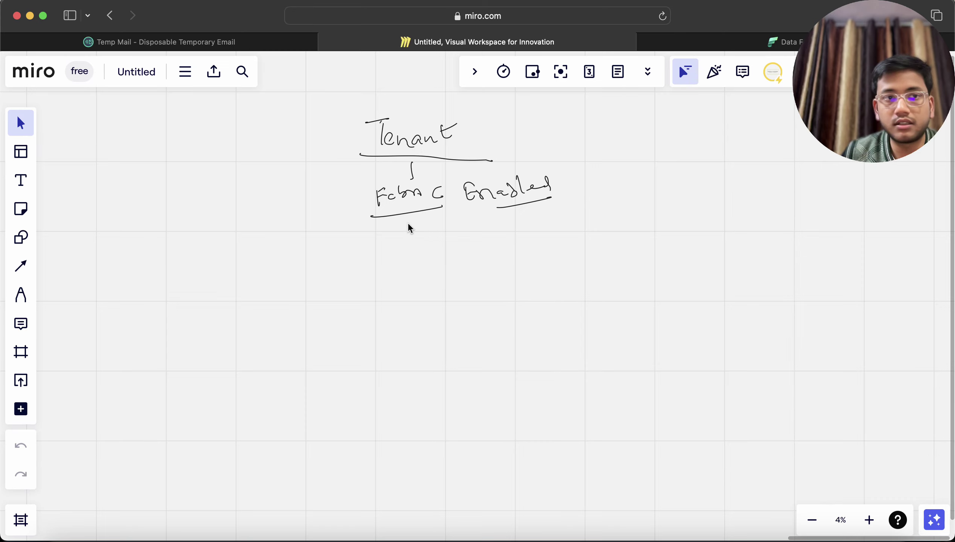
Step: Branch Fabric Enabled into workspaces, write W3, point an arrow at W1, and underline W2/W3
click(20, 294)
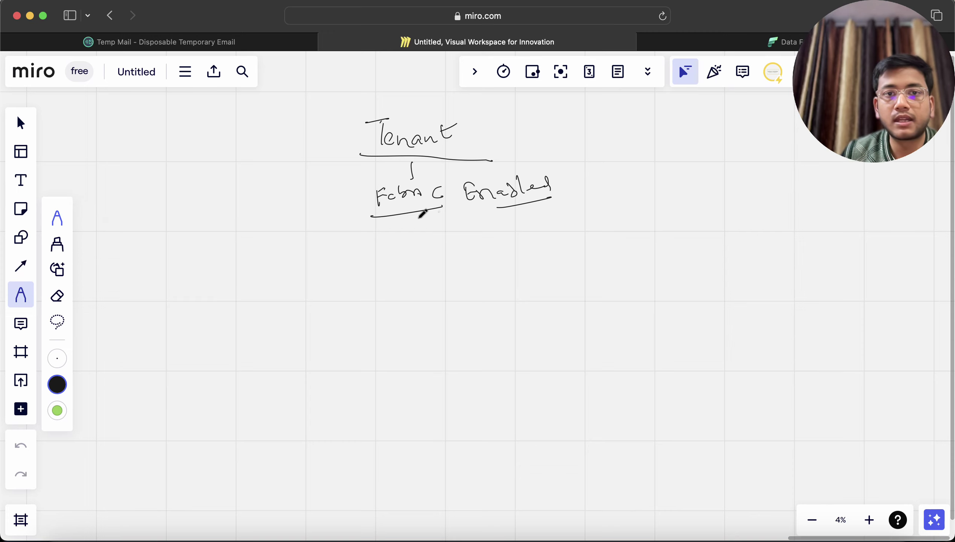
drag(419, 223, 419, 243)
mouse_move(326, 258)
mouse_down()
mouse_move(571, 234)
mouse_move(576, 259)
mouse_move(327, 266)
mouse_move(310, 299)
mouse_move(322, 295)
mouse_move(316, 305)
mouse_move(343, 315)
mouse_up()
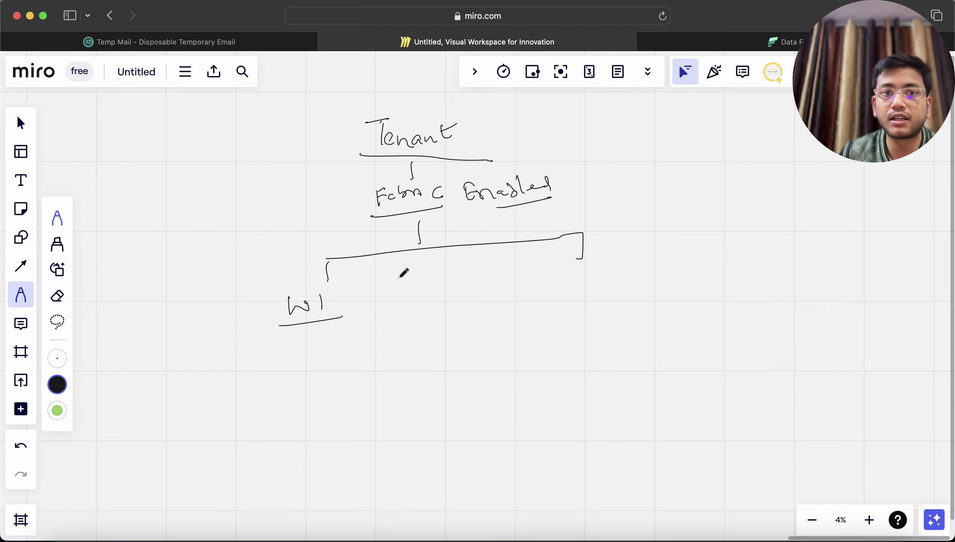
mouse_move(427, 255)
mouse_down()
mouse_move(427, 277)
mouse_move(403, 311)
mouse_move(420, 295)
mouse_move(447, 309)
mouse_up()
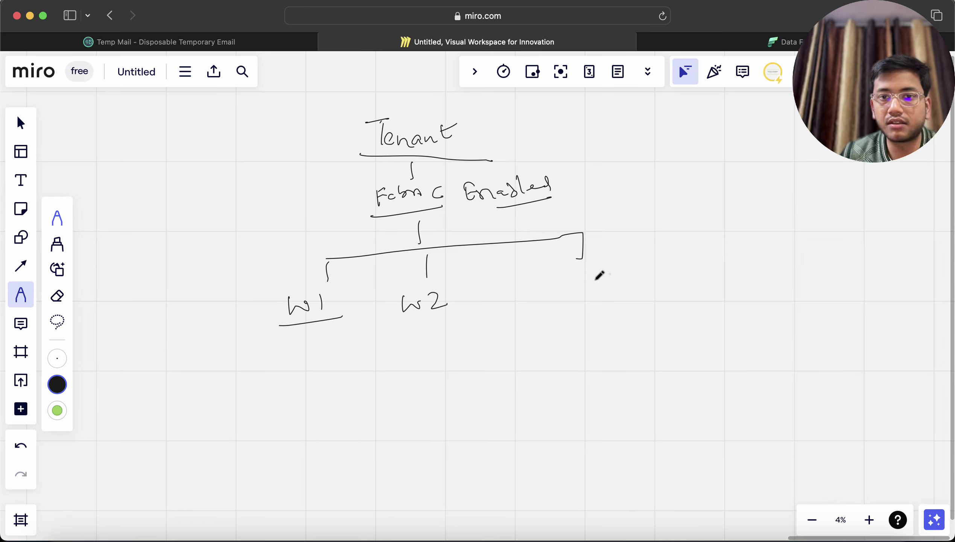
drag(567, 275, 602, 288)
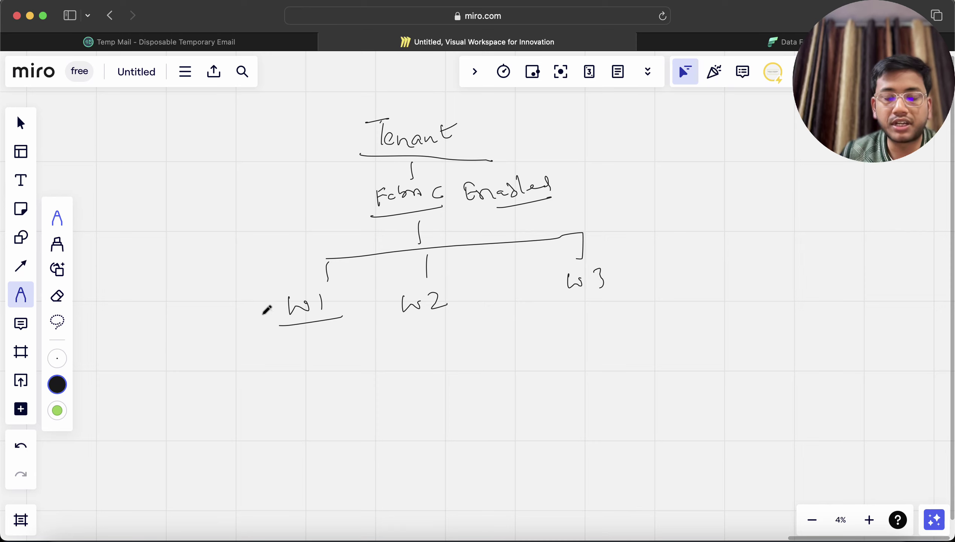
mouse_move(235, 326)
mouse_down()
mouse_move(278, 315)
mouse_move(280, 322)
mouse_up()
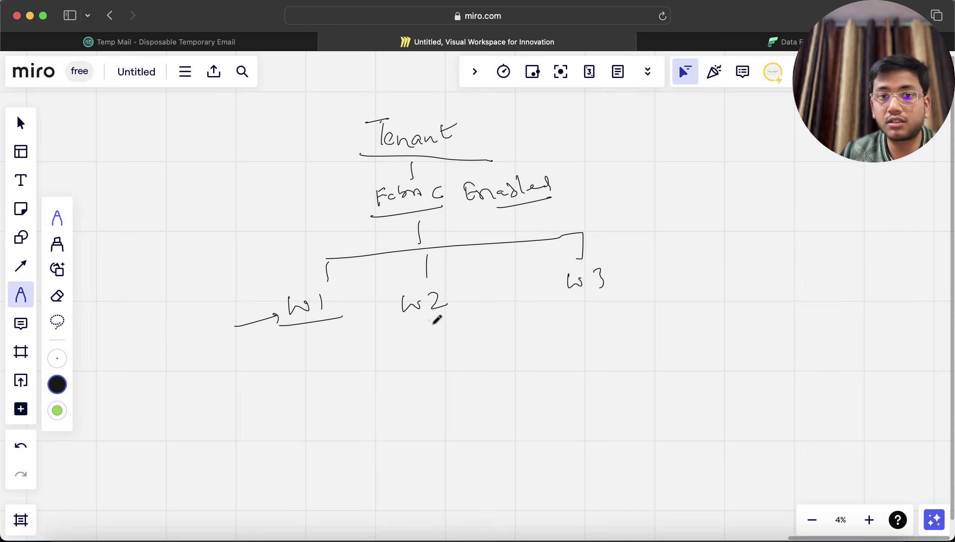
drag(390, 332, 443, 321)
drag(565, 309, 619, 298)
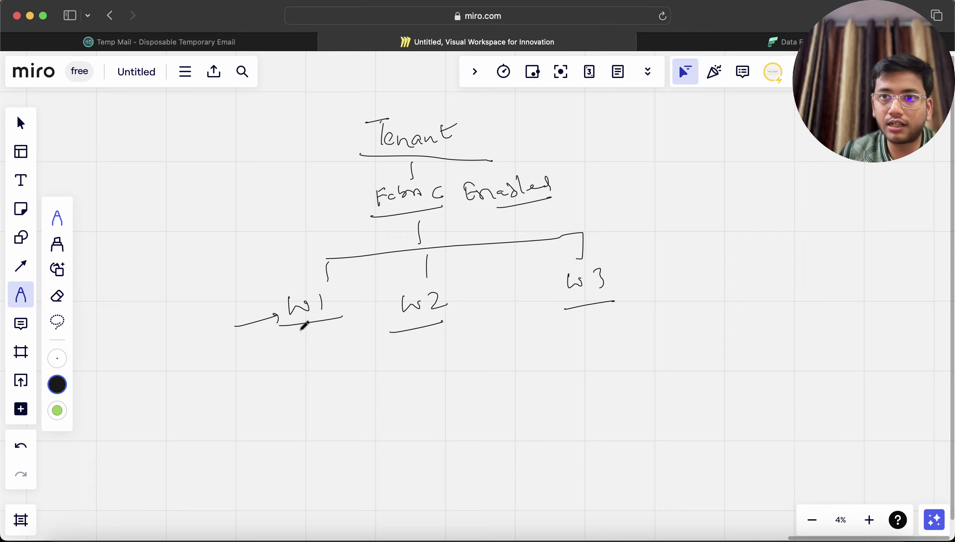
Step: Draw two branches down from W1 and label them, starting with 'Items'
drag(306, 332, 265, 362)
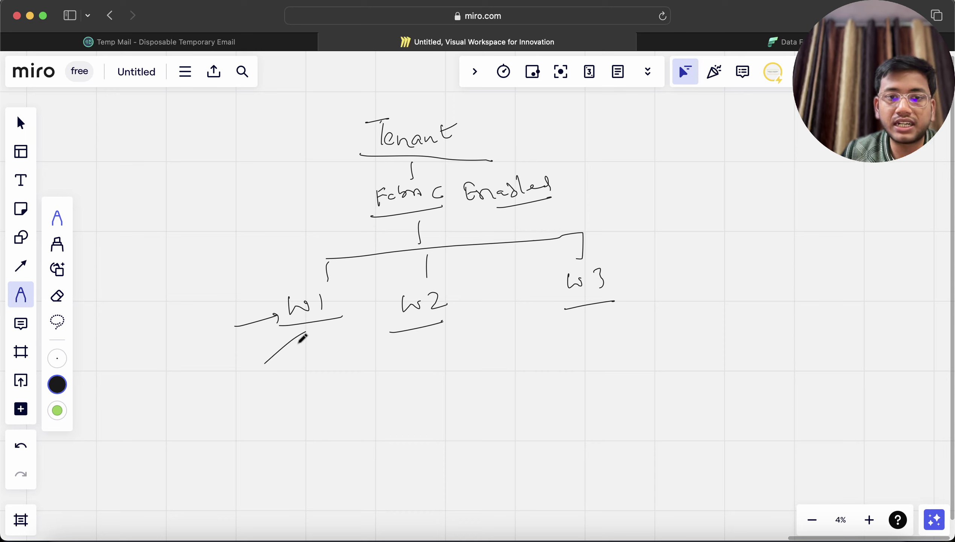
drag(306, 332, 316, 364)
drag(221, 387, 240, 383)
mouse_move(235, 384)
mouse_down()
mouse_move(233, 400)
mouse_move(249, 398)
mouse_up()
mouse_move(245, 388)
mouse_down()
mouse_move(281, 379)
mouse_move(241, 409)
mouse_move(271, 411)
mouse_up()
drag(330, 368, 343, 365)
drag(339, 366, 344, 377)
drag(347, 375, 367, 370)
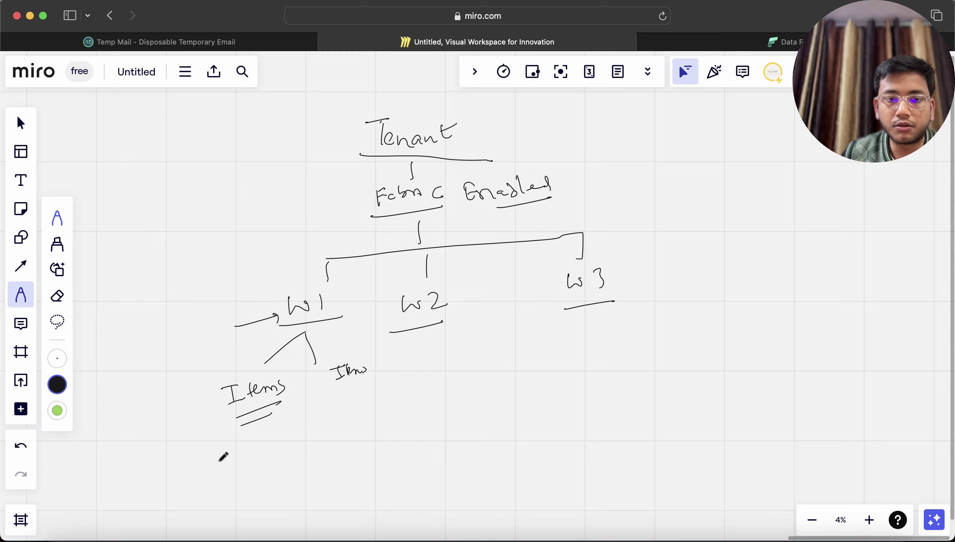
Step: Add 'Pipeline' and 'Lakehouse' under W1, a third W1 branch, and branches under W2 and W3
mouse_move(218, 446)
mouse_down()
mouse_move(248, 446)
mouse_move(261, 432)
mouse_move(286, 438)
mouse_up()
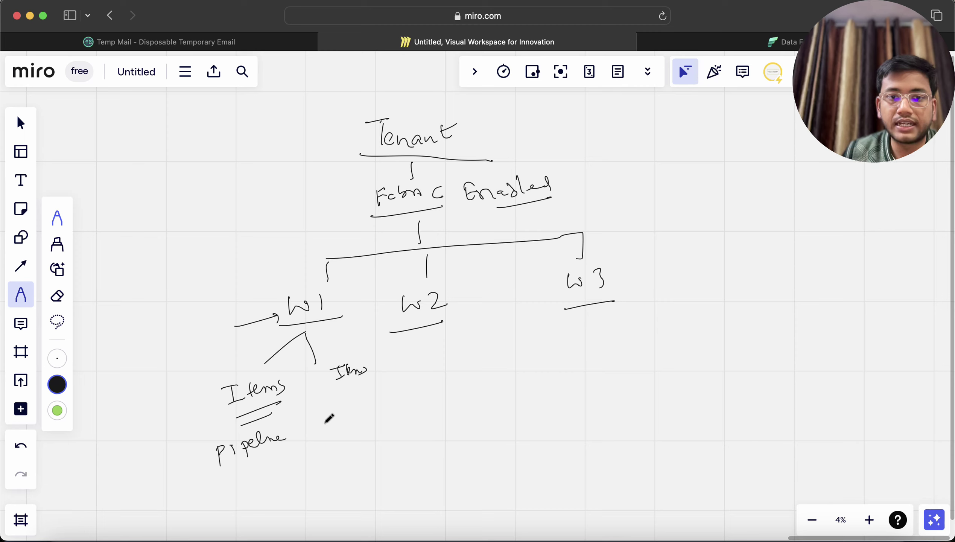
mouse_move(319, 416)
mouse_down()
mouse_move(349, 412)
mouse_move(343, 420)
mouse_move(398, 407)
mouse_up()
drag(298, 332, 387, 360)
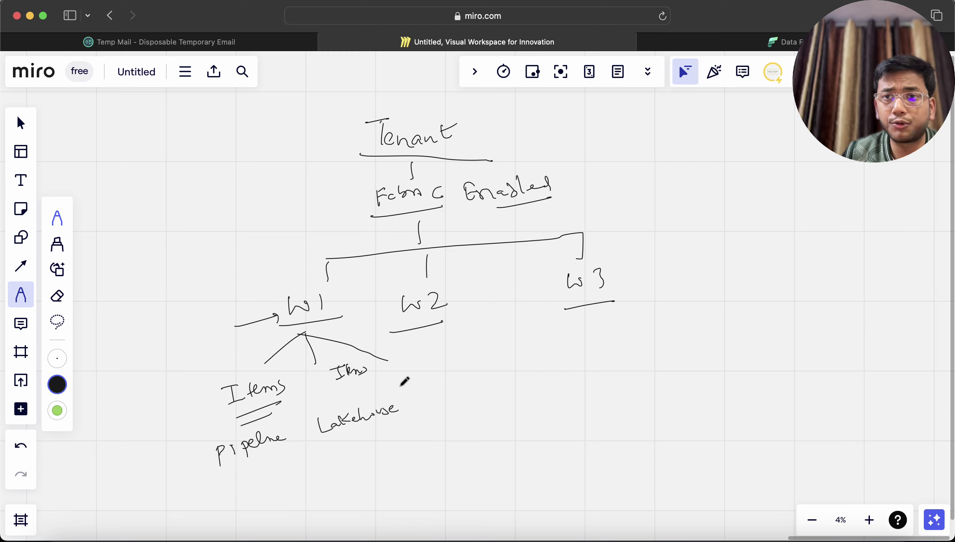
mouse_move(388, 378)
mouse_down()
mouse_move(381, 387)
mouse_move(404, 377)
mouse_move(444, 325)
mouse_move(461, 347)
mouse_move(494, 338)
mouse_up()
drag(561, 343, 581, 322)
mouse_move(581, 323)
mouse_down()
mouse_move(603, 337)
mouse_move(641, 331)
mouse_up()
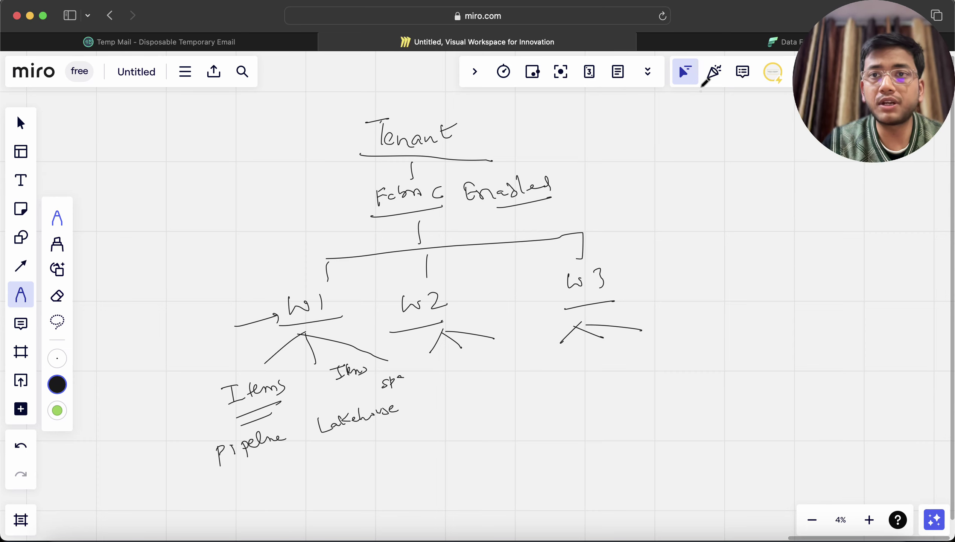
Step: Back in Fabric, open the GeekCoders workspace and show the list of all workspaces
click(727, 43)
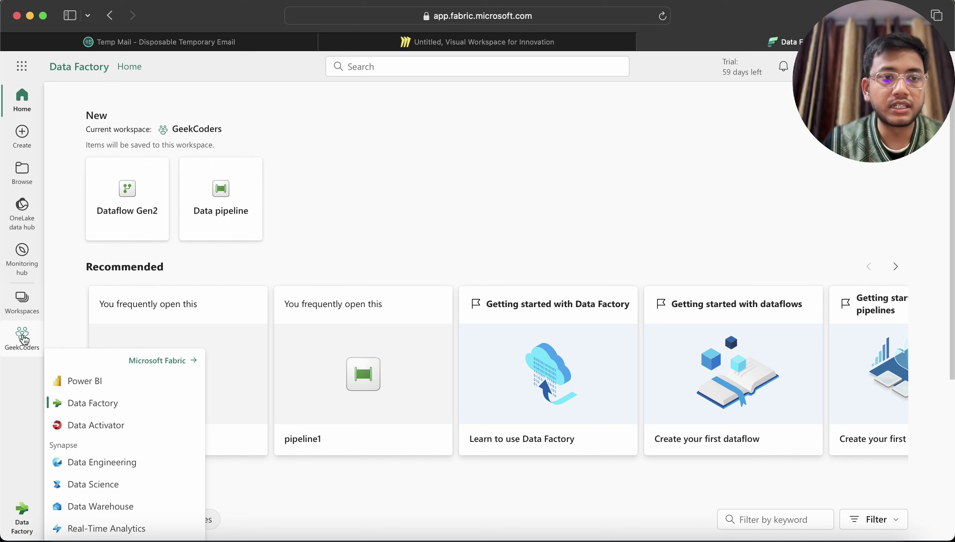
click(23, 343)
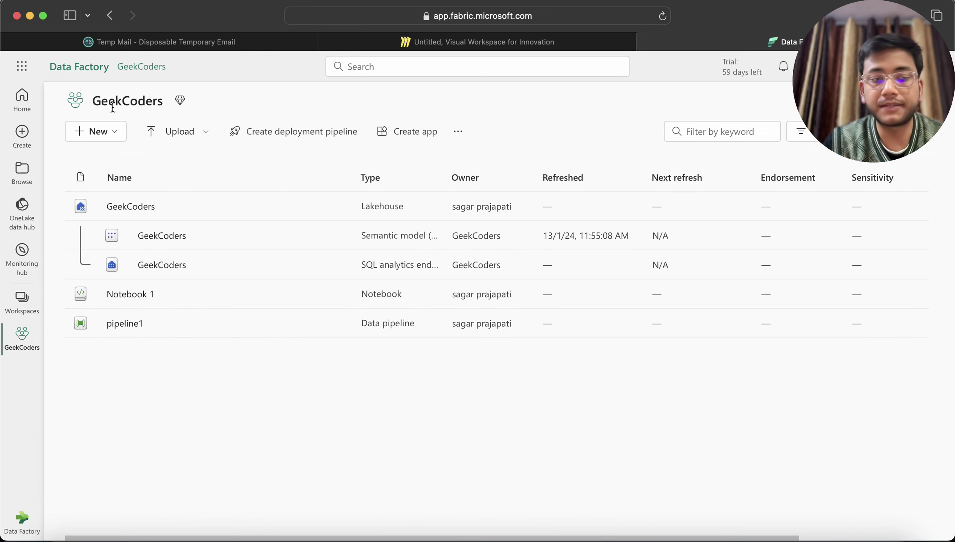
click(22, 305)
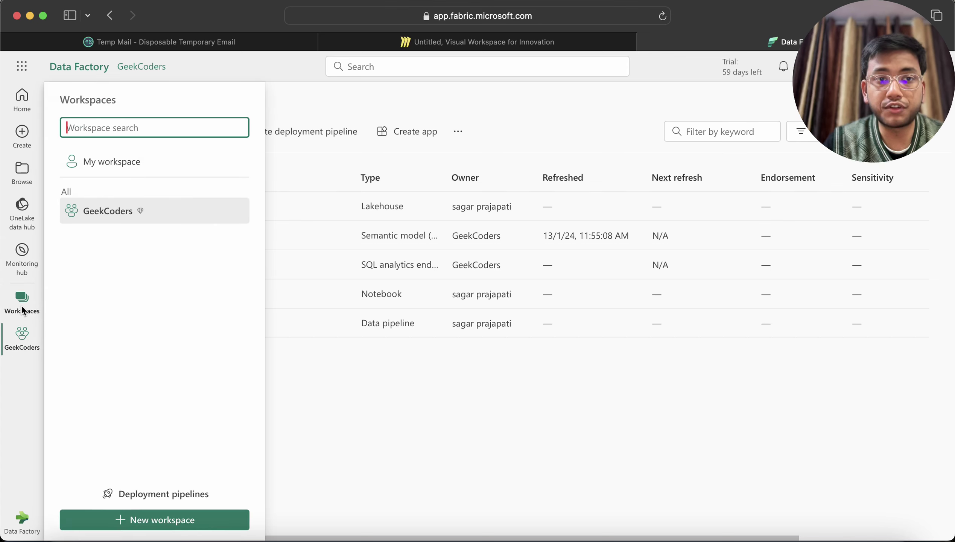
Step: Fill a new workspace form: name Dev_GeekCoders, description 'This is for project GeekCoders', no domain
click(132, 521)
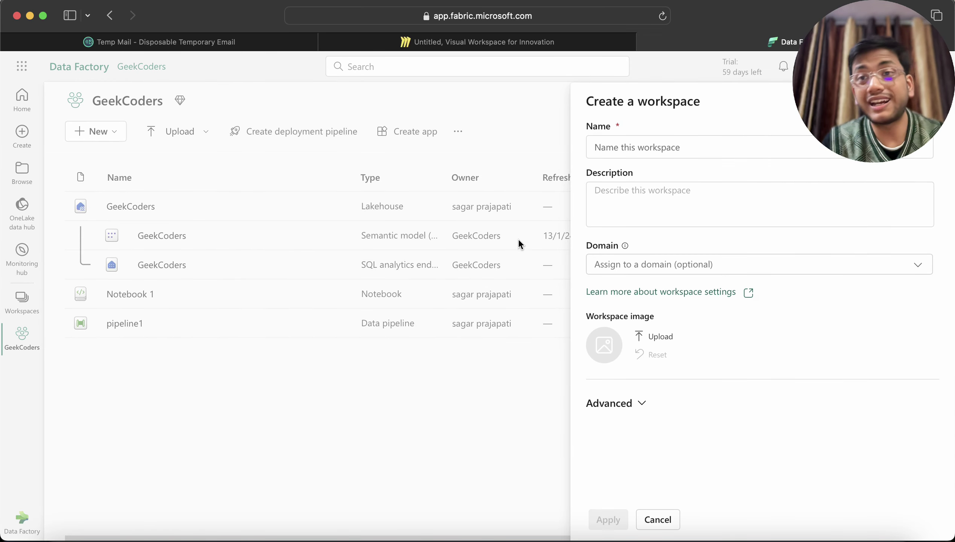
click(617, 152)
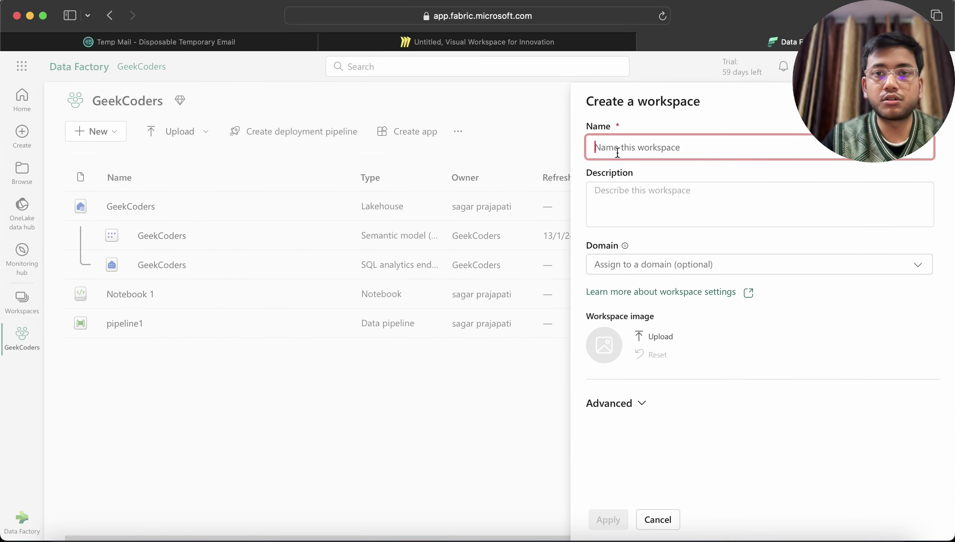
text(Dev_)
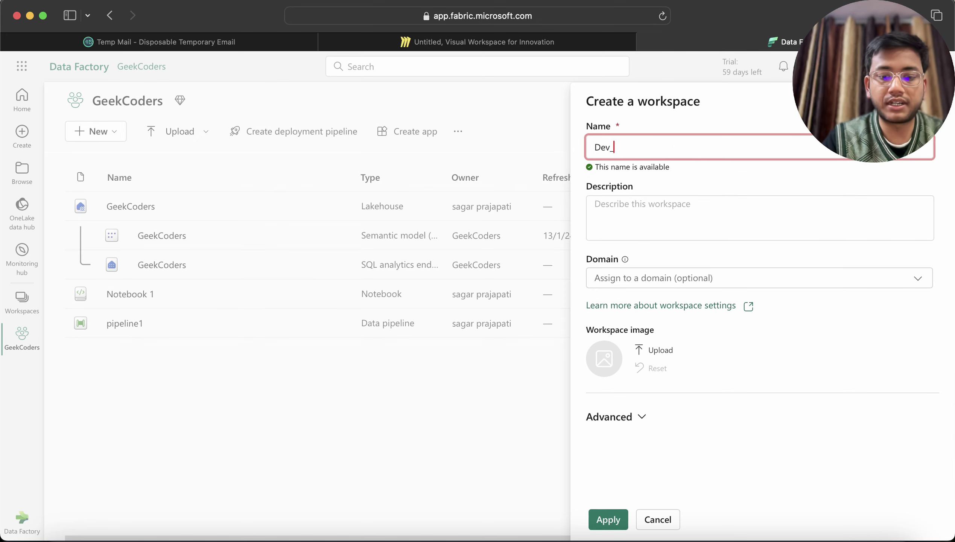
text(Gee)
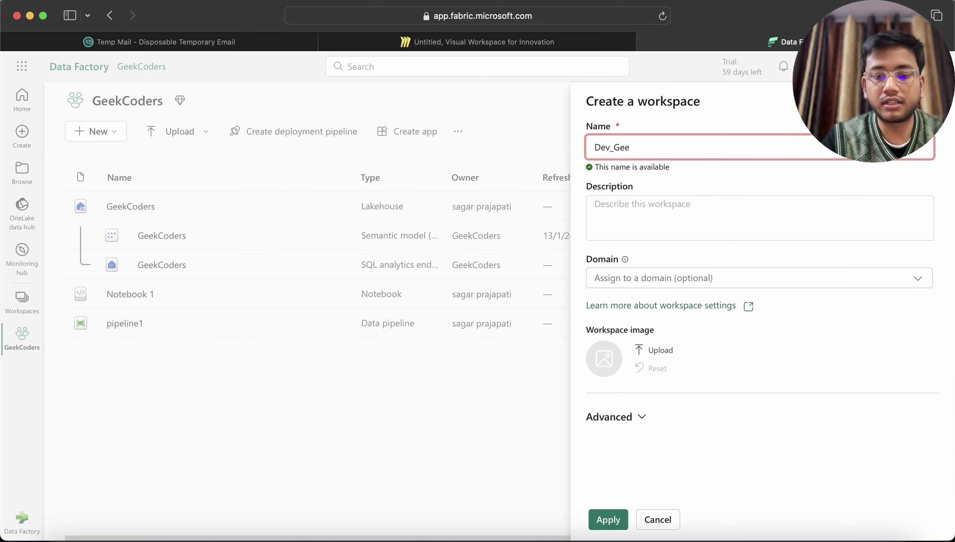
text(kCoders)
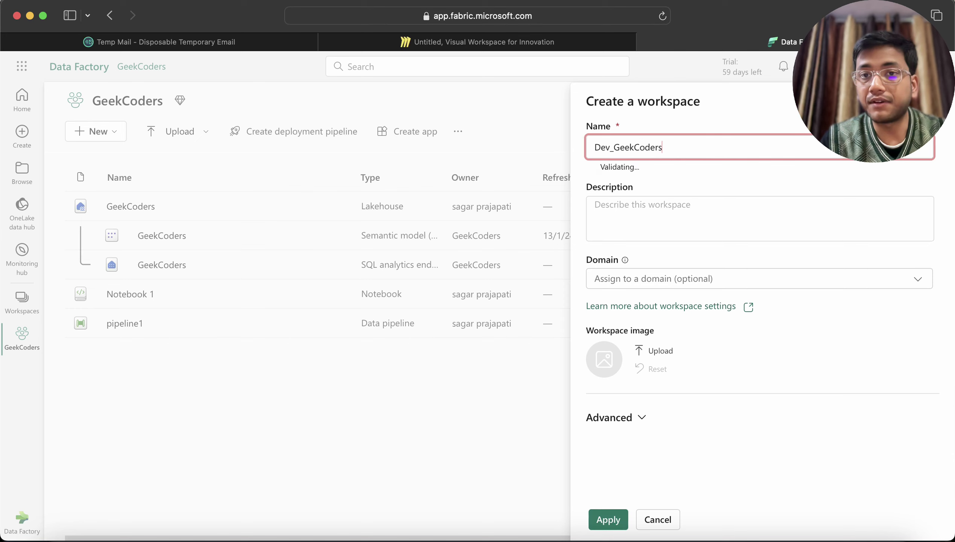
click(628, 208)
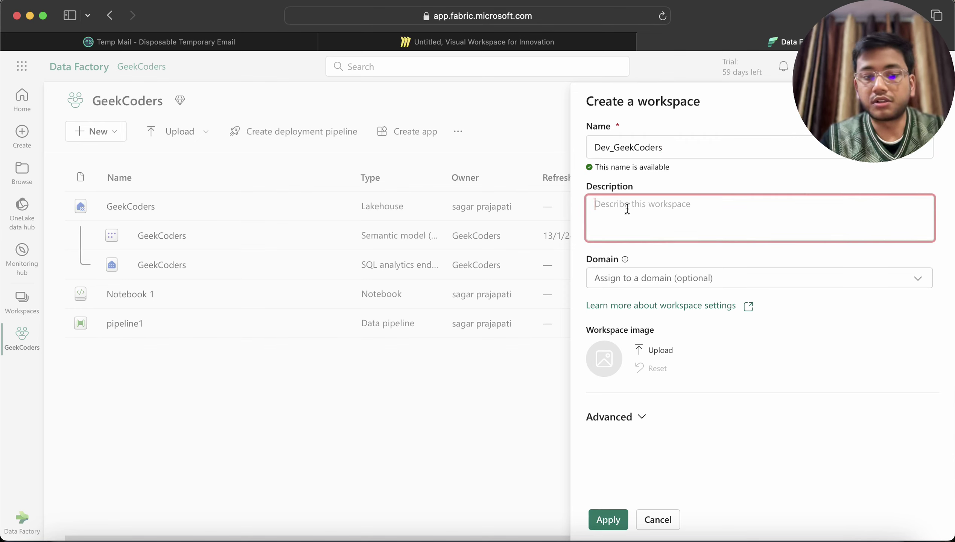
text(This s)
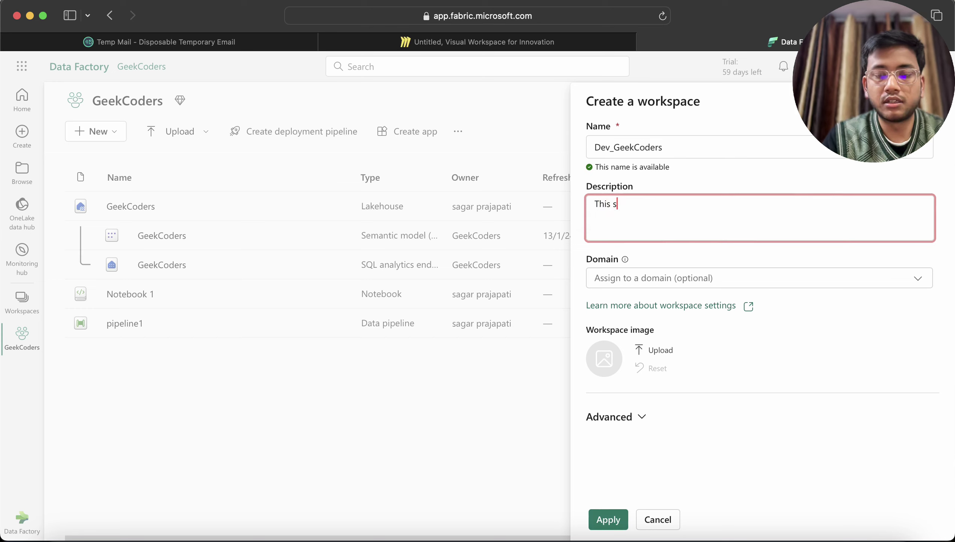
key(BackSpace)
text(is for pro)
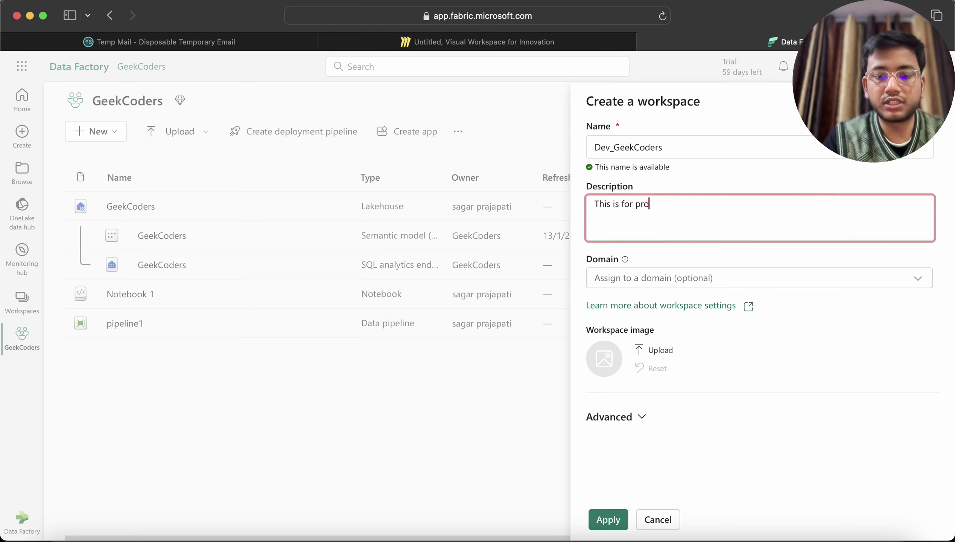
text(ject g)
key(Caps_Lock)
text(BB)
key(BackSpace)
key(BackSpace)
key(BackSpace)
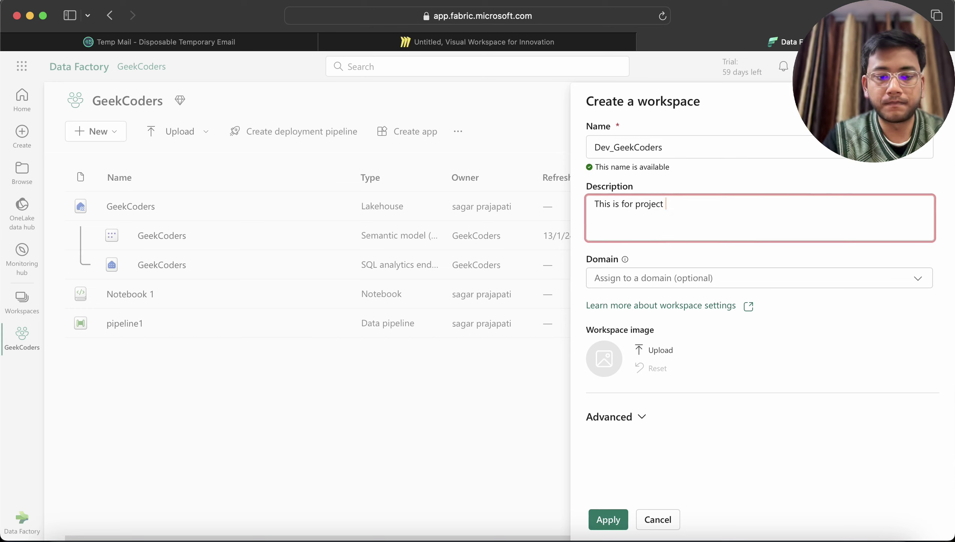
text(Geek)
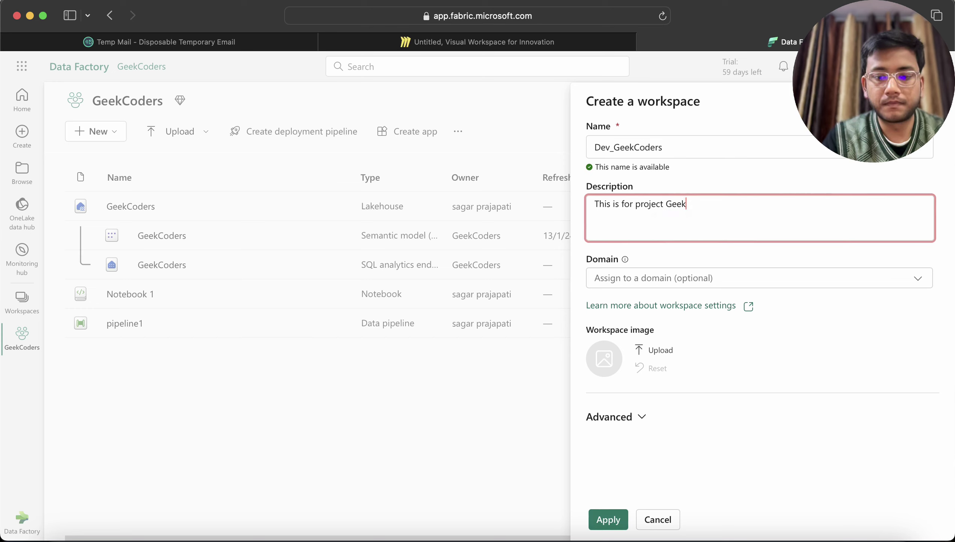
text(Coders)
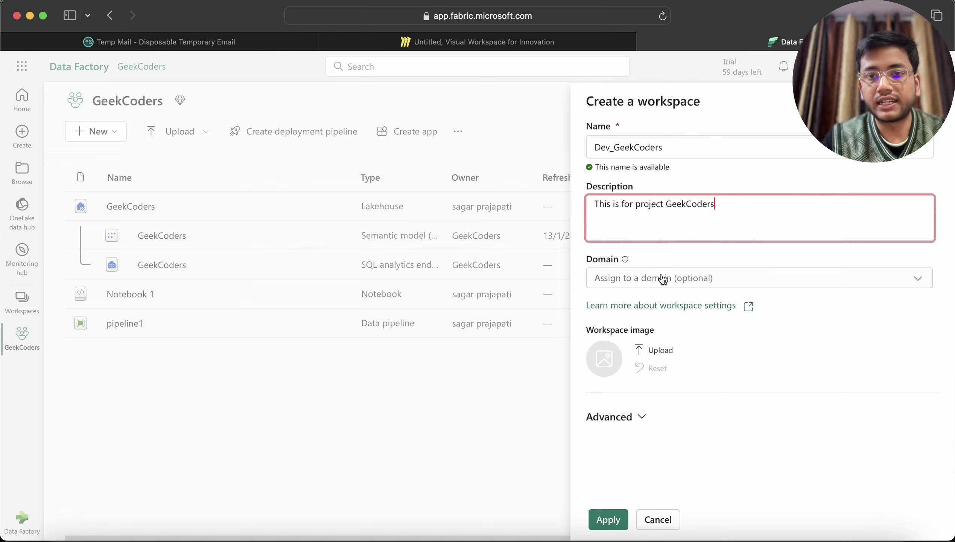
click(729, 279)
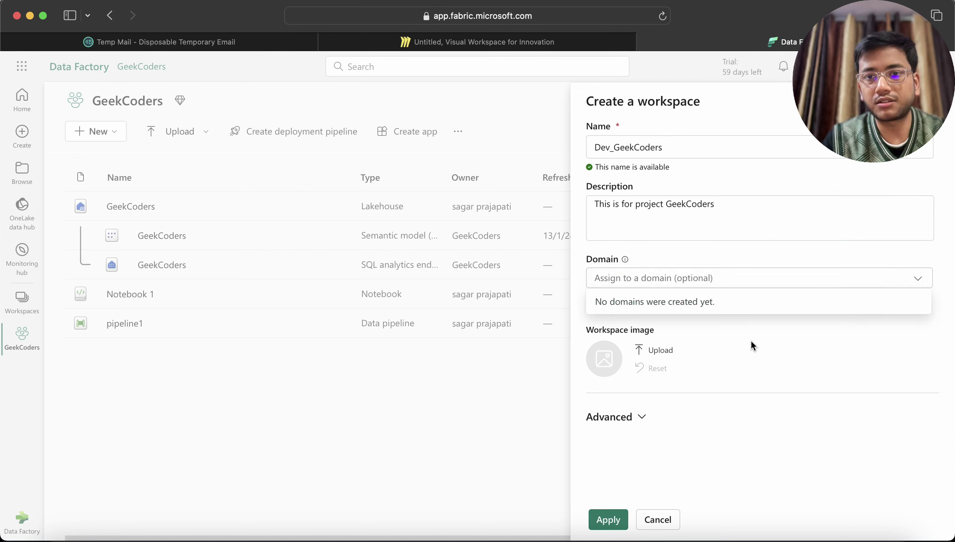
click(714, 333)
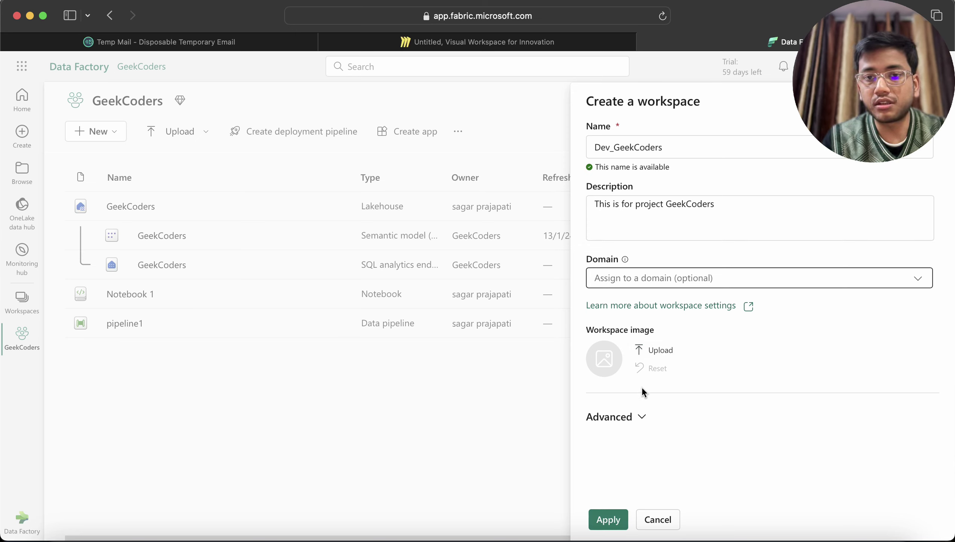
click(642, 417)
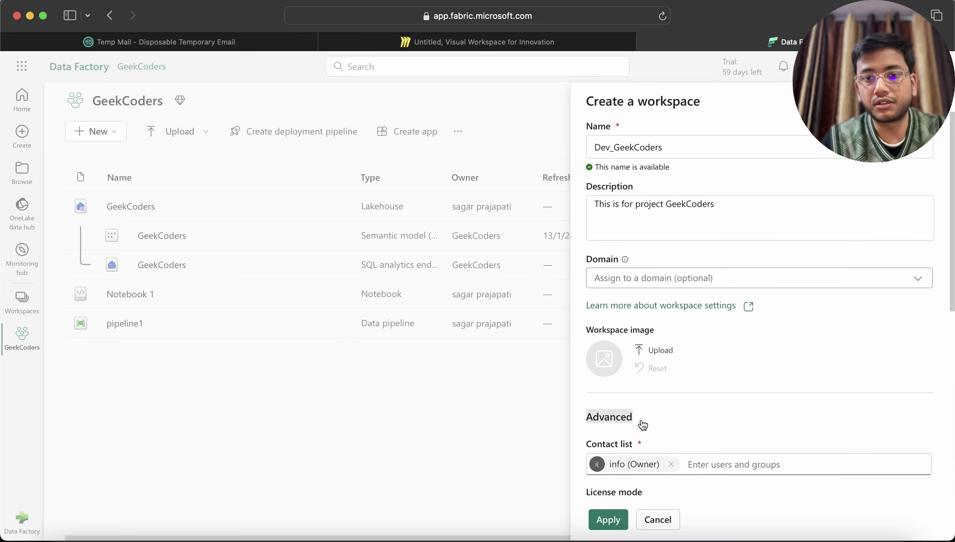
scroll(669, 433, down, 2)
scroll(650, 432, down, 2)
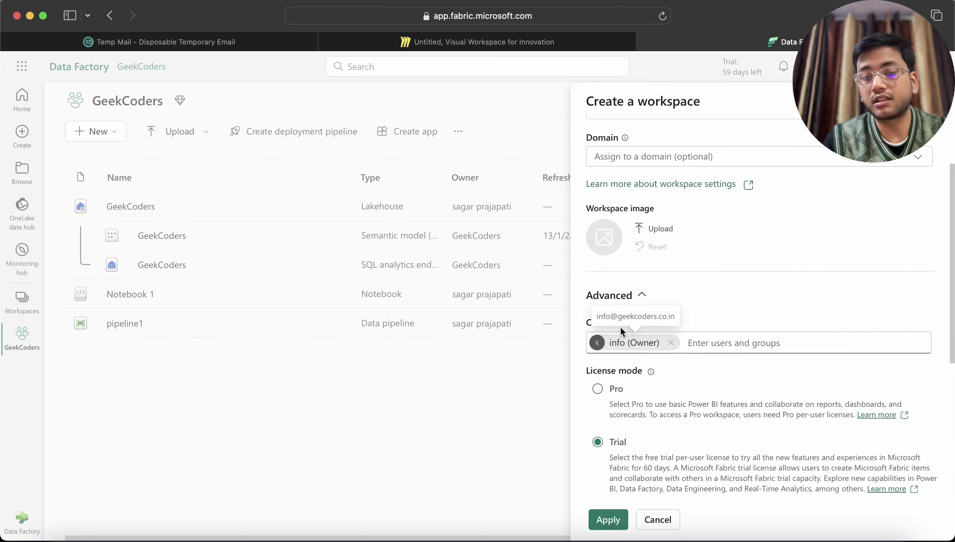
scroll(694, 365, down, 2)
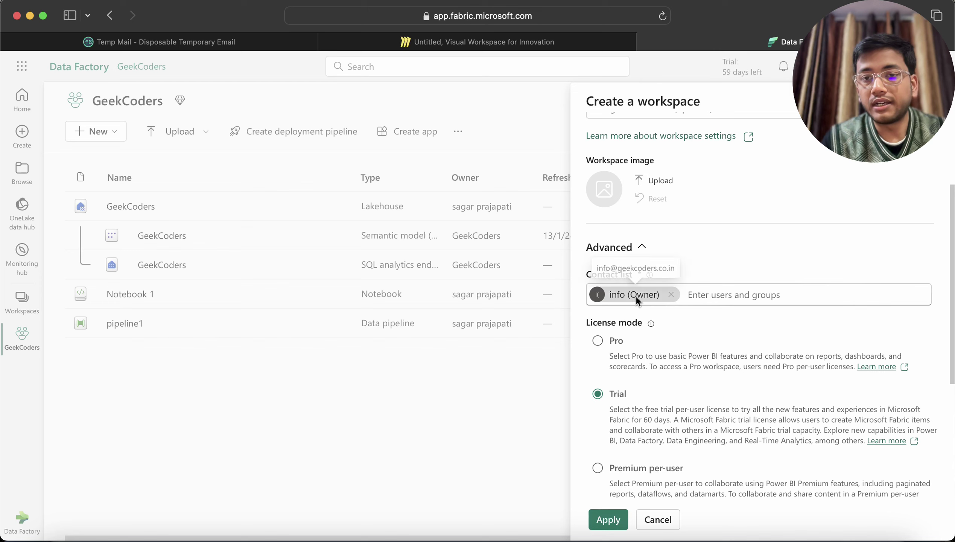
click(721, 293)
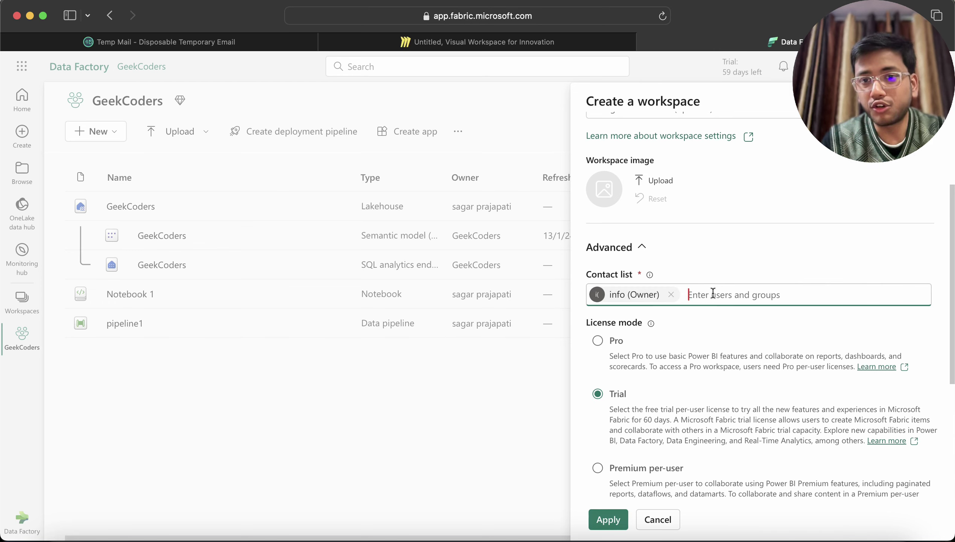
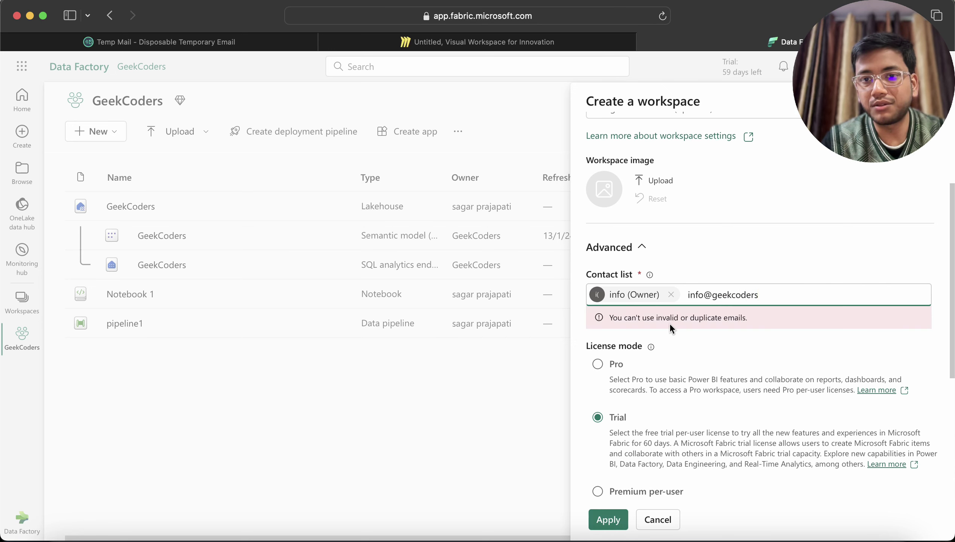
drag(769, 296, 691, 298)
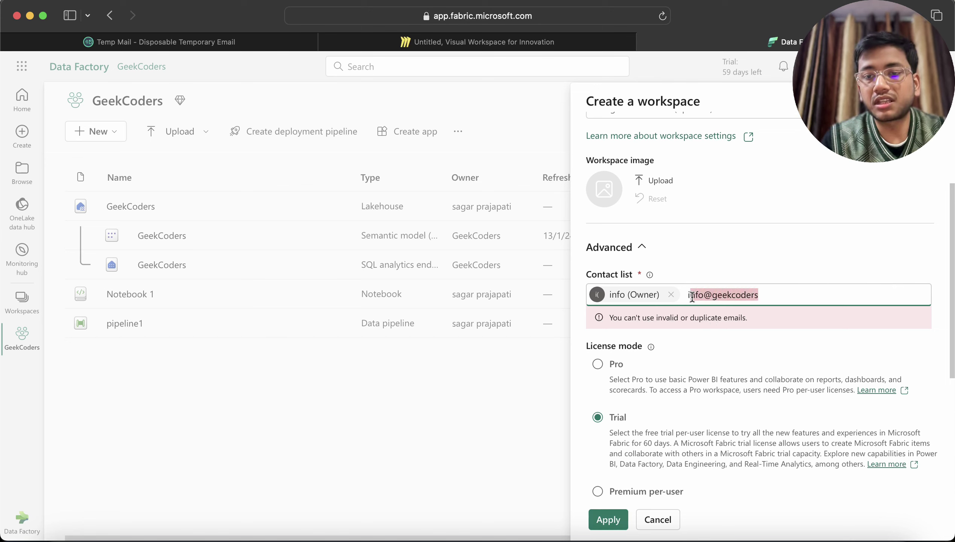
key(BackSpace)
key(BackSpace)
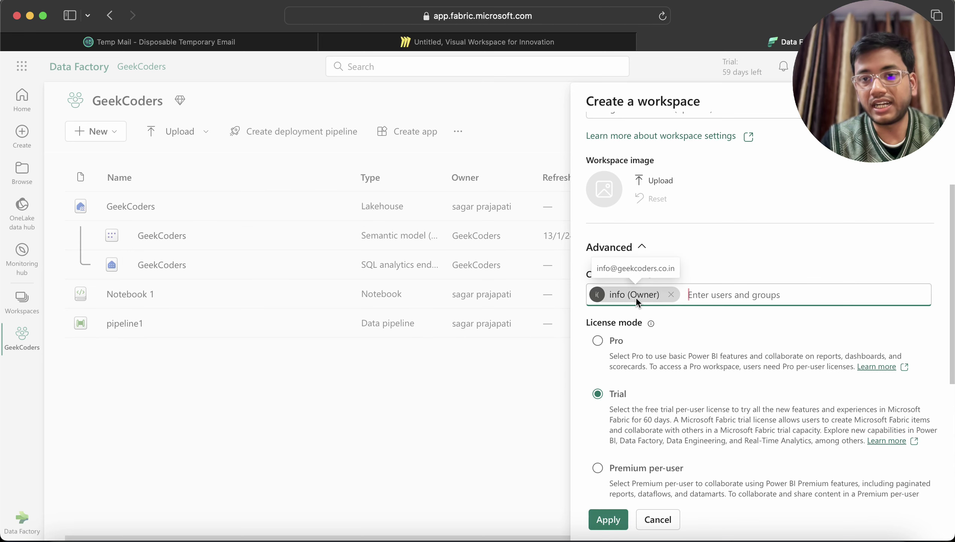
scroll(680, 342, down, 2)
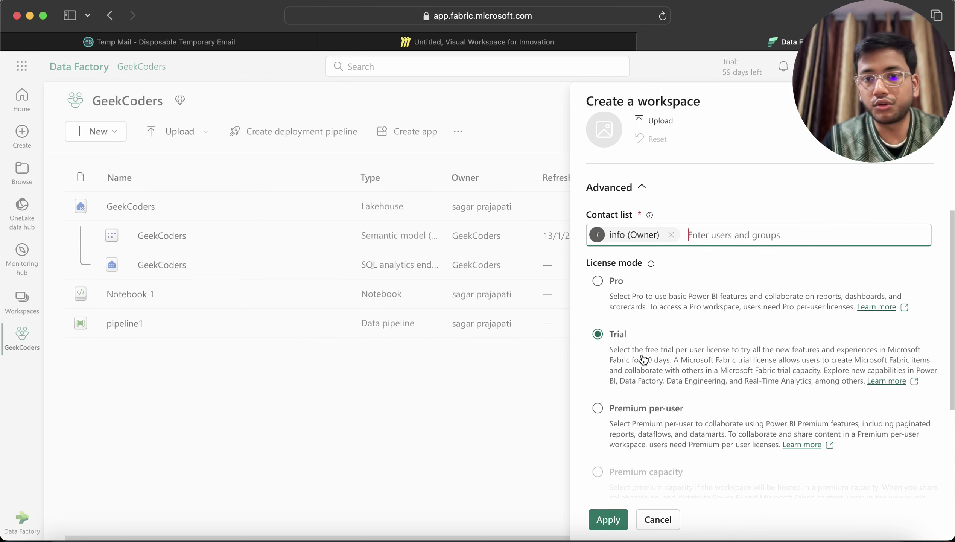
scroll(633, 416, down, 5)
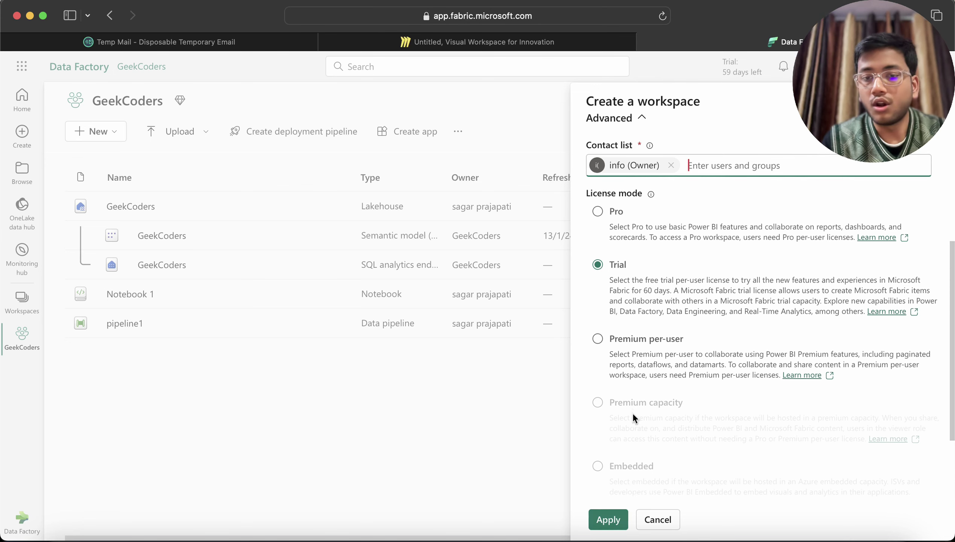
scroll(632, 414, up, 5)
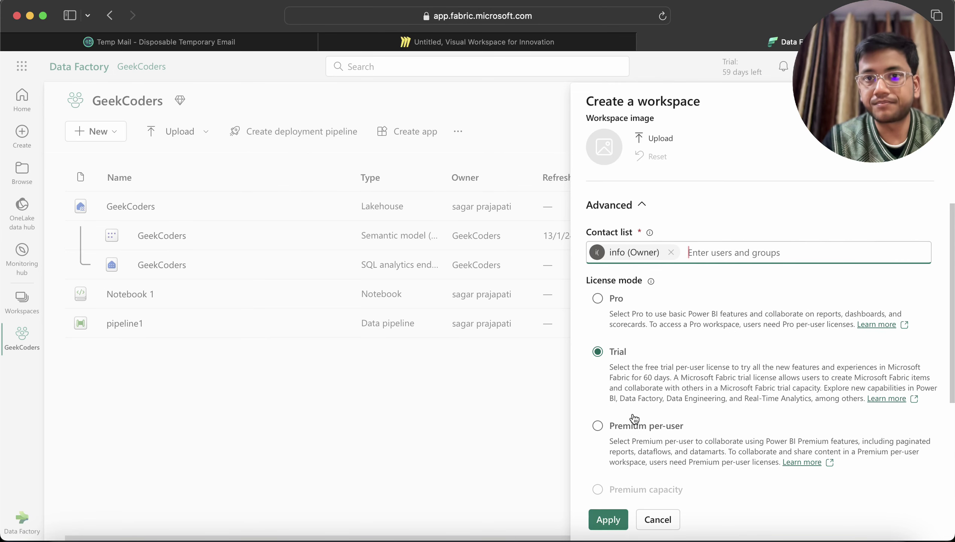
scroll(633, 419, up, 4)
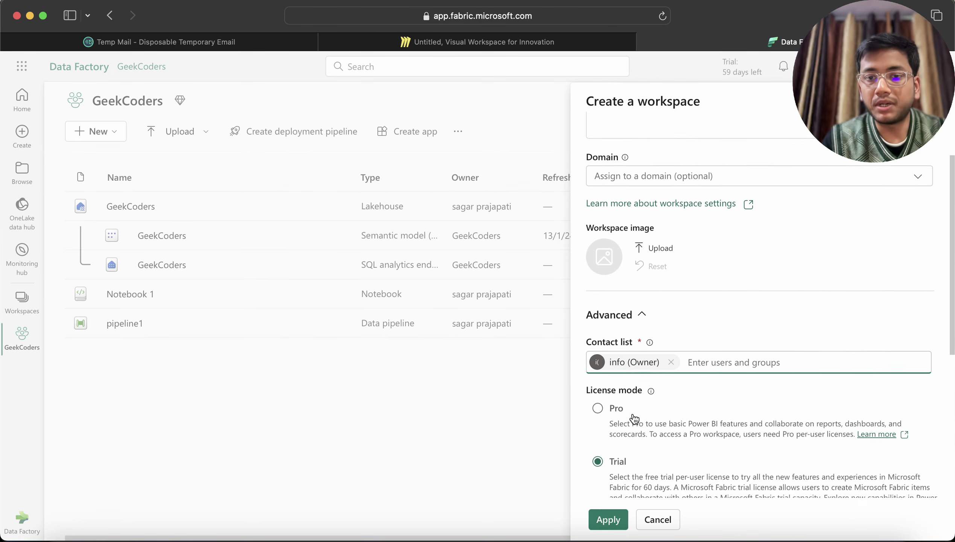
scroll(629, 413, down, 6)
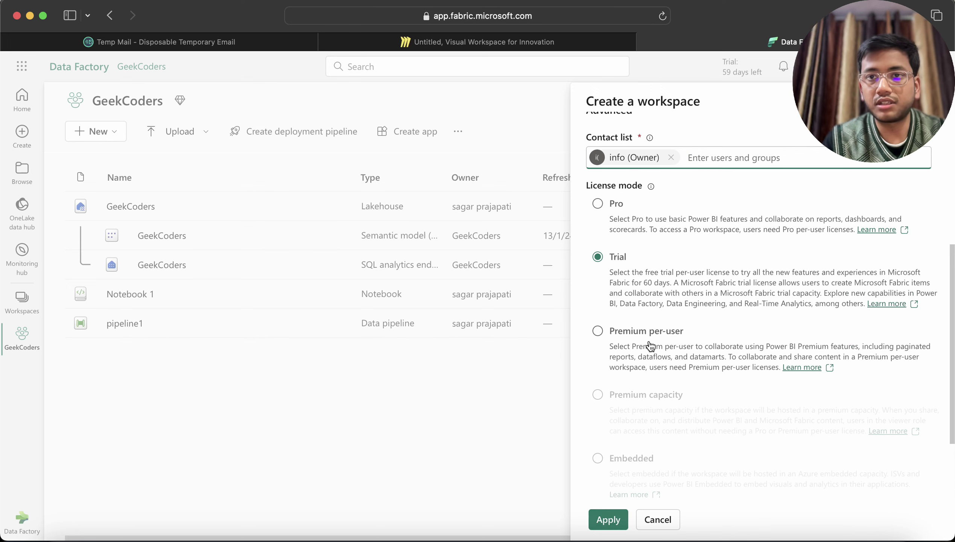
scroll(614, 481, up, 10)
Step: Apply to create Dev_GeekCoders and confirm it appears in the workspace list
click(607, 516)
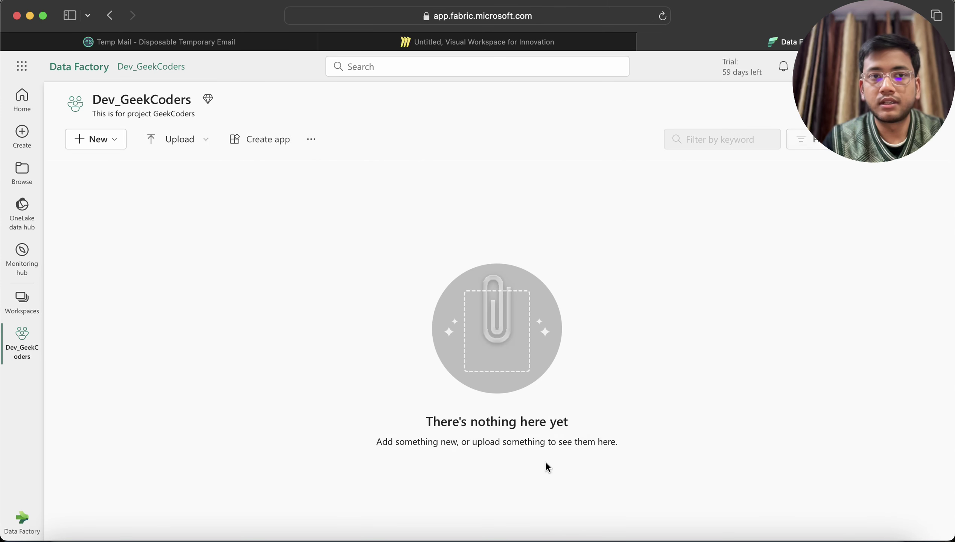
drag(94, 99, 186, 99)
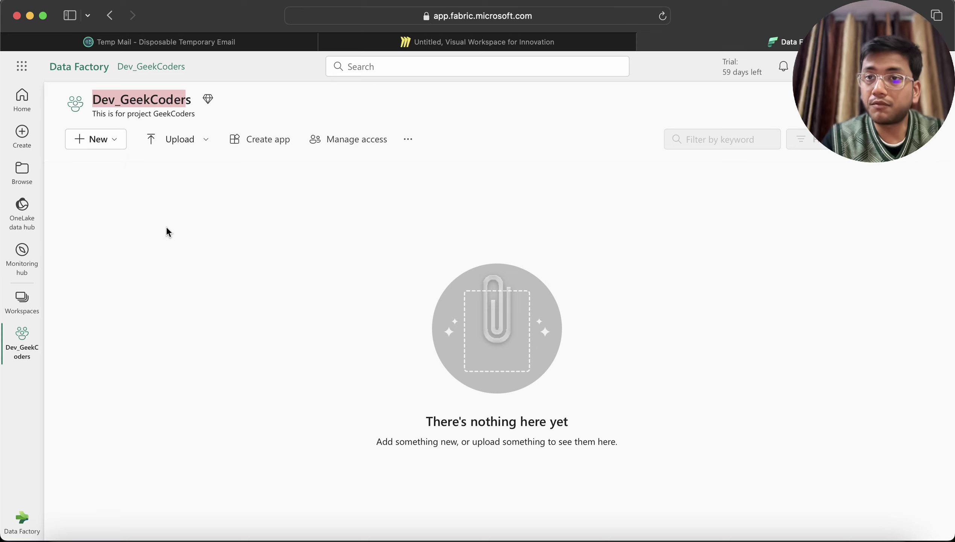
click(22, 308)
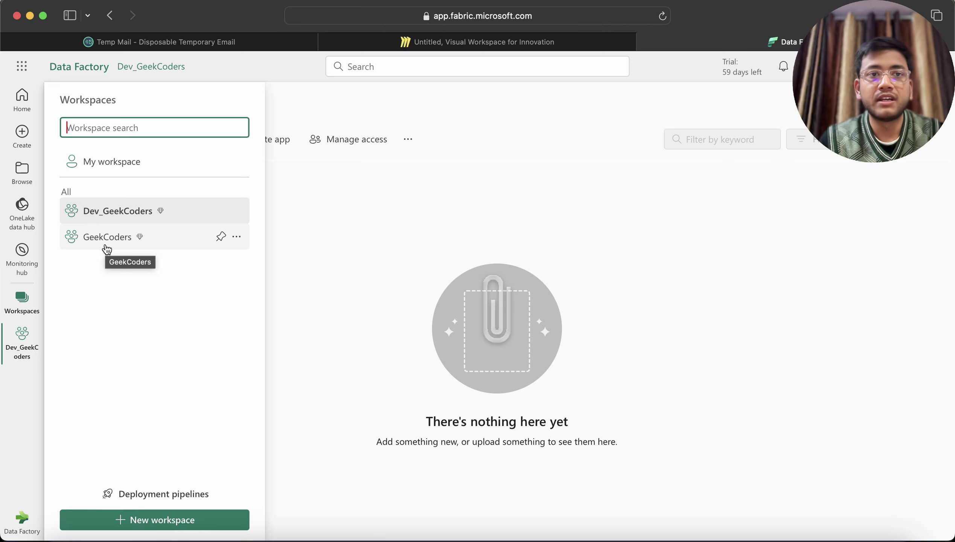
click(100, 216)
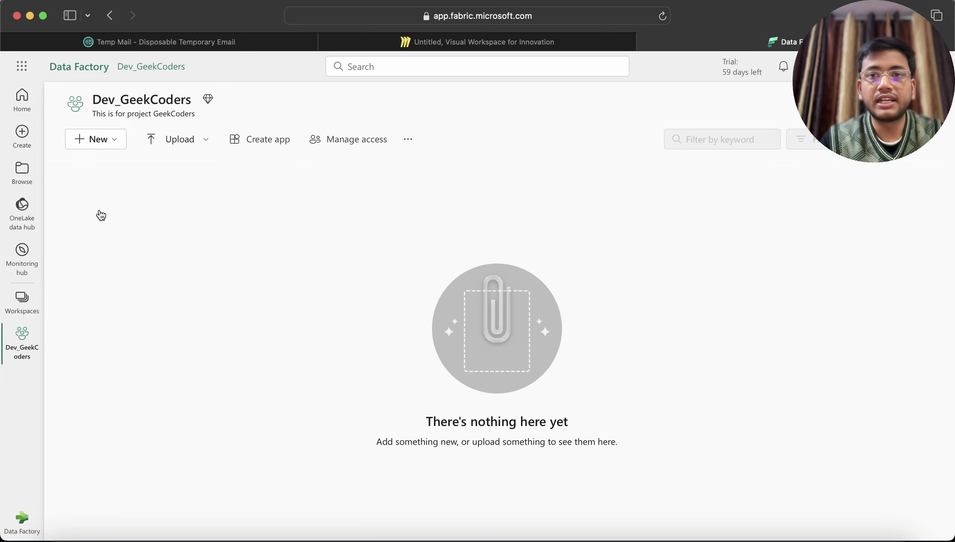
click(108, 144)
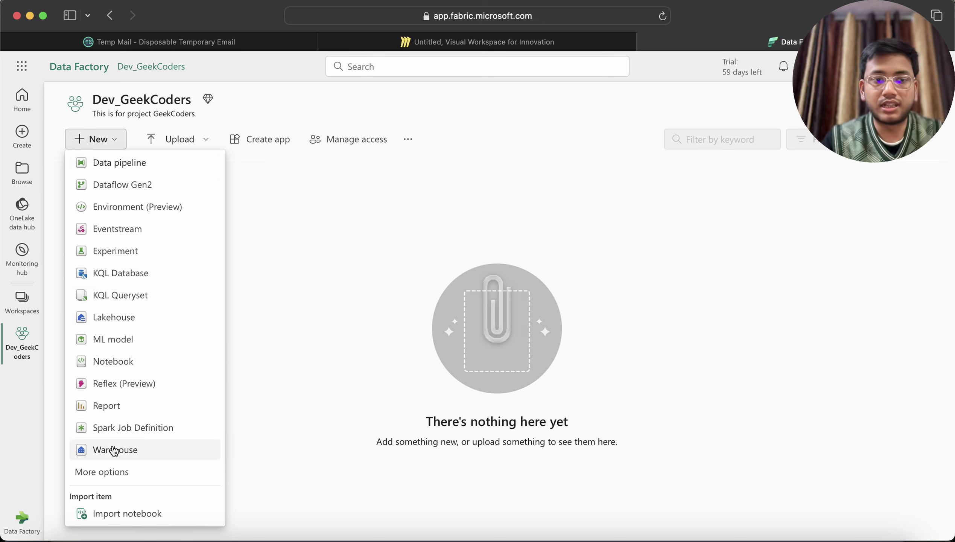
Step: Create a Lakehouse item named dev_geekcoders_lakehouse in Dev_GeekCoders
click(112, 318)
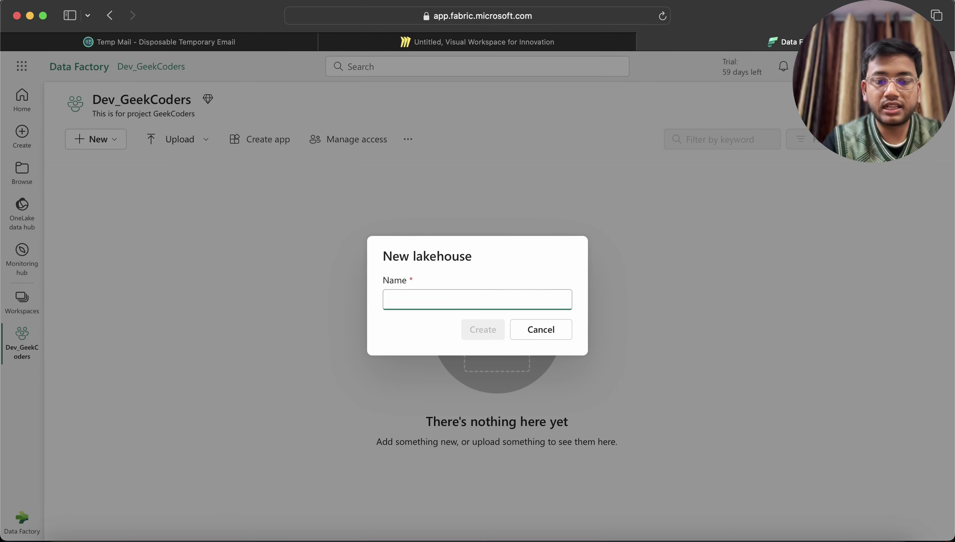
text(dev_lake)
key(BackSpace)
key(BackSpace)
key(BackSpace)
key(BackSpace)
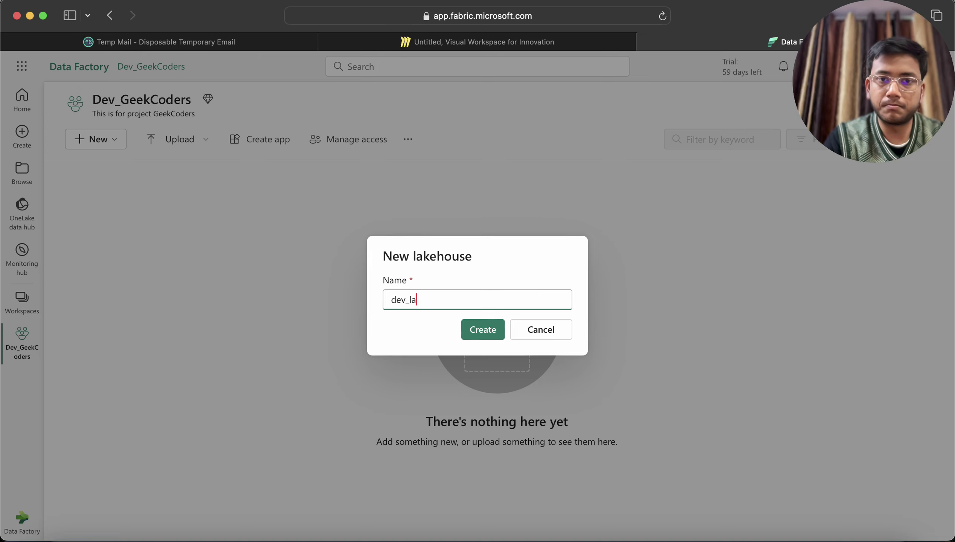
text(geekcoder)
key(BackSpace)
key(BackSpace)
key(BackSpace)
text(ders)
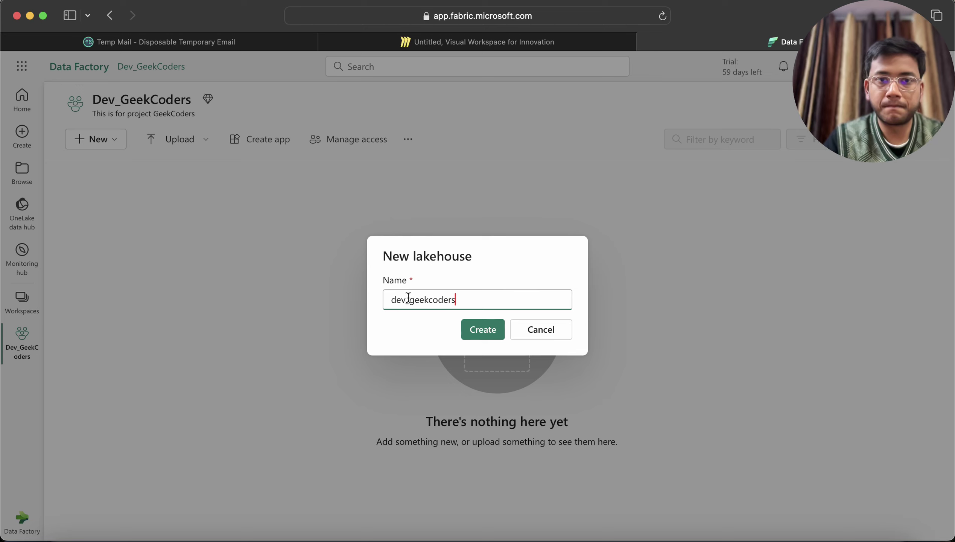
text(_lakehouse)
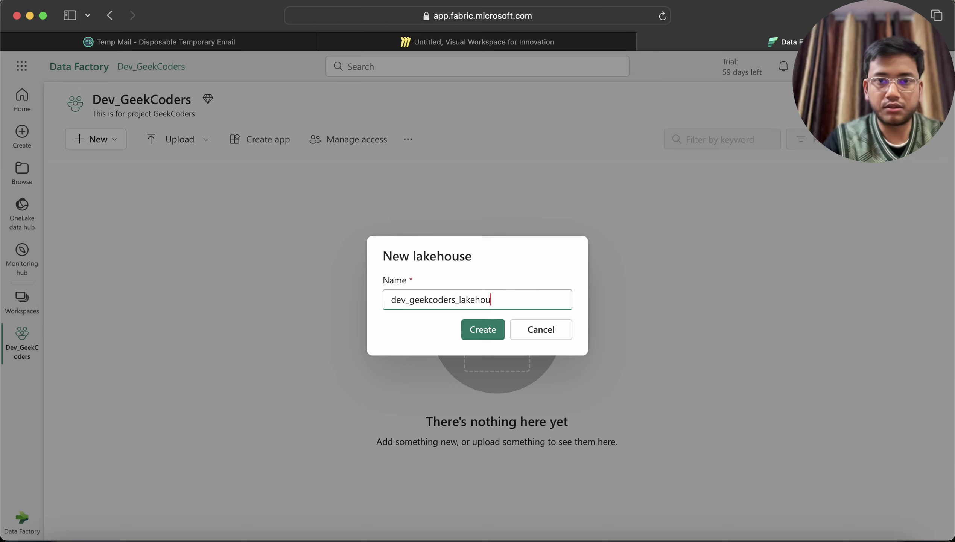
click(482, 332)
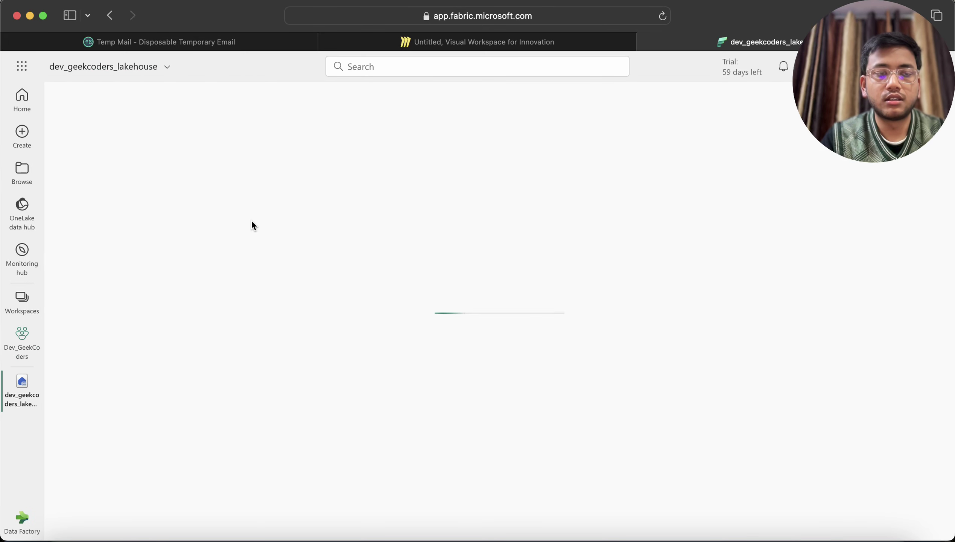
Step: Reopen Dev_GeekCoders to see dev_geekcoders_lakehouse and its SQL analytics endpoint, then the experience list
click(21, 348)
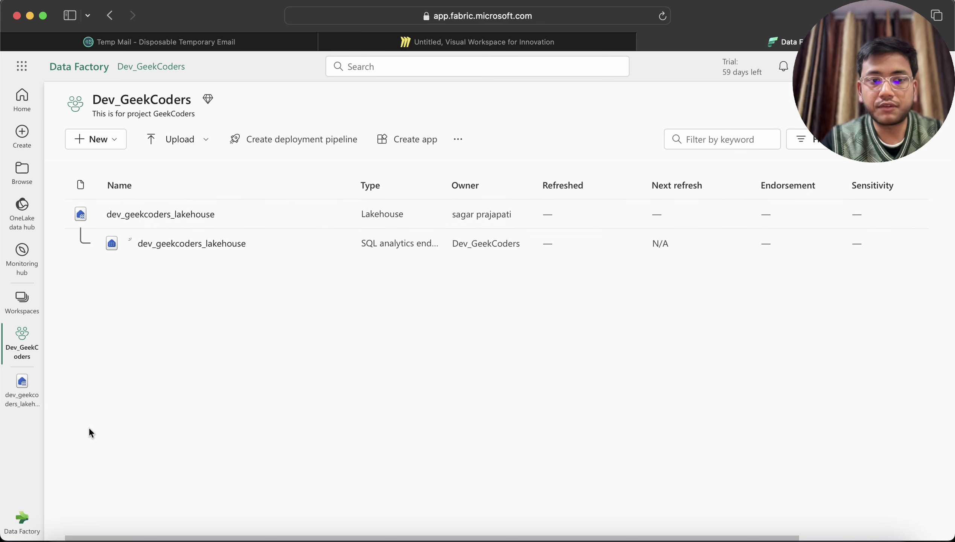
click(24, 521)
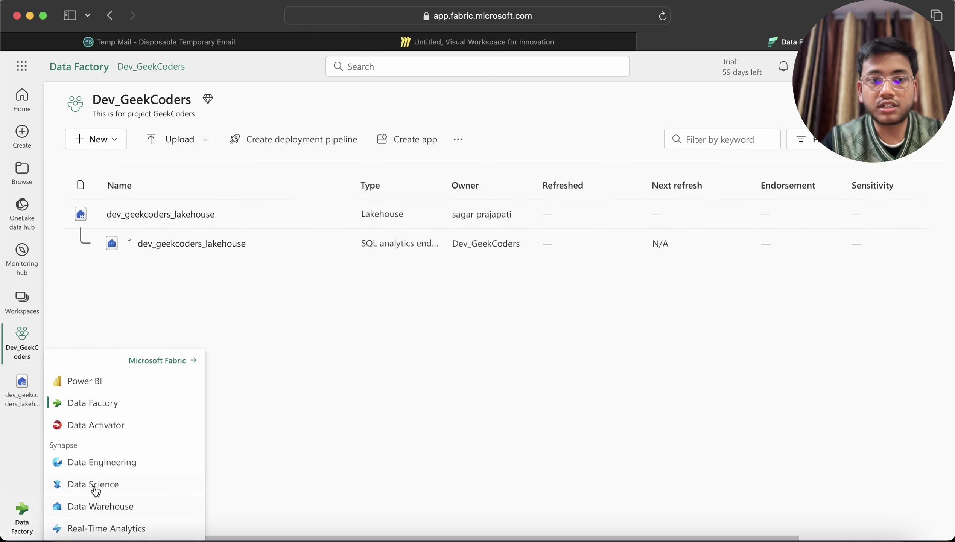